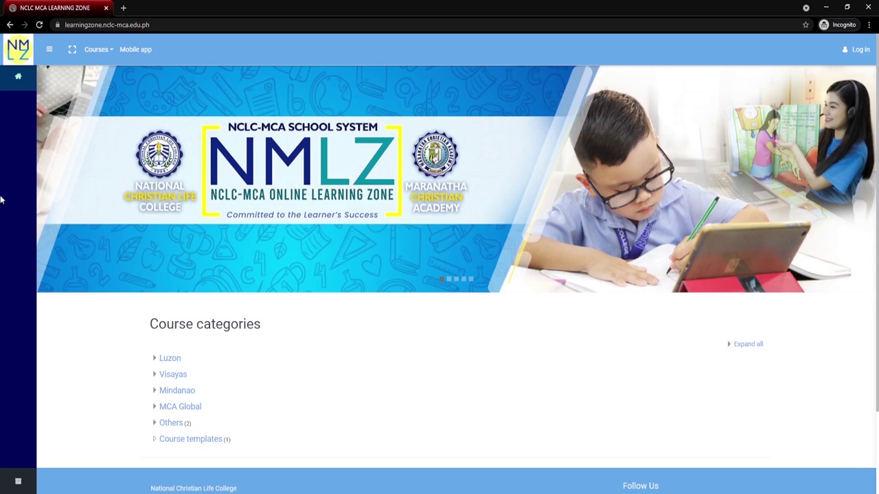
- Sign in to NMLZ in desktop Chrome with the student account's username and password
{"action": "left_click", "coordinate": [857, 55]}
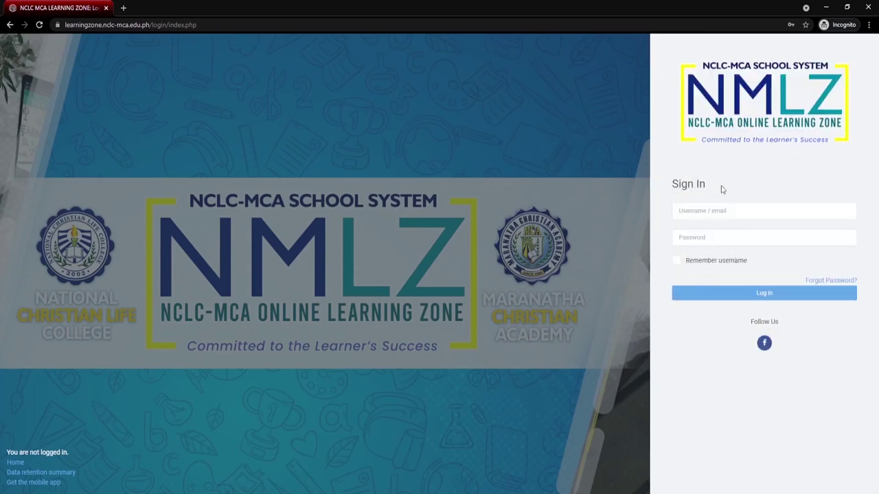
{"action": "left_click", "coordinate": [732, 207]}
{"action": "type", "text": "stunde"}
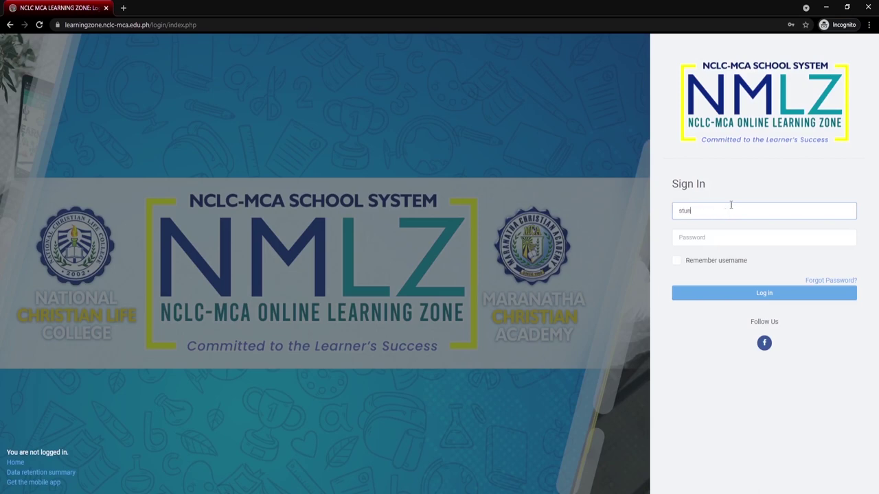
{"action": "key", "text": "BackSpace"}
{"action": "key", "text": "BackSpace"}
{"action": "type", "text": "dent"}
{"action": "key", "text": "Return"}
{"action": "type", "text": "o"}
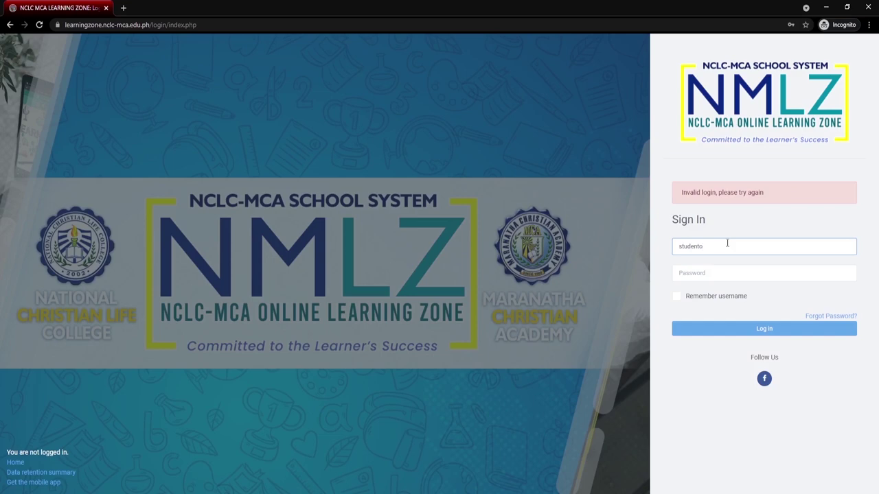
{"action": "type", "text": "ne"}
{"action": "key", "text": "Tab"}
{"action": "type", "text": "****"}
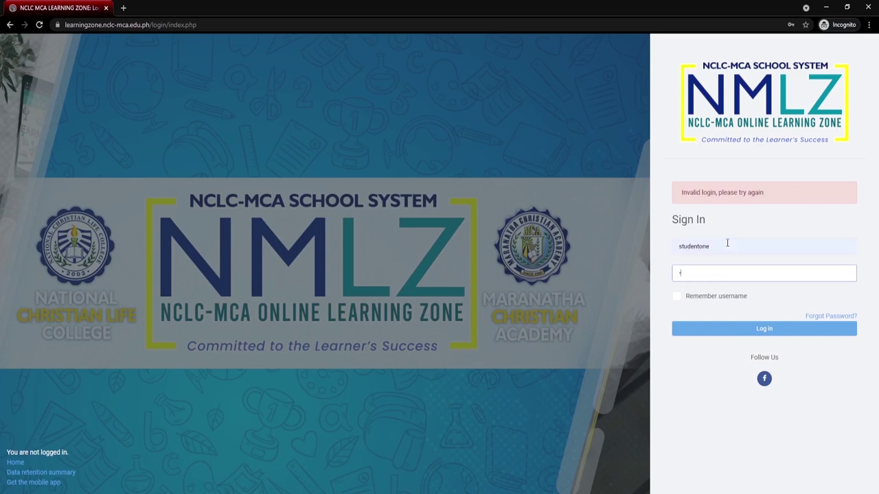
{"action": "type", "text": "****"}
{"action": "key", "text": "Return"}
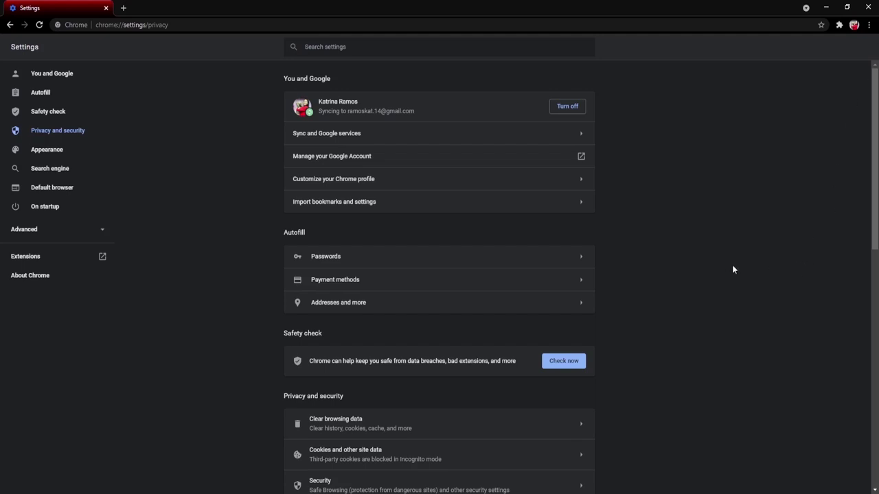
- Clear Chrome's browsing history, cookies and cached images and files for All time
{"action": "scroll", "coordinate": [726, 263], "scroll_direction": "down", "scroll_amount": 2}
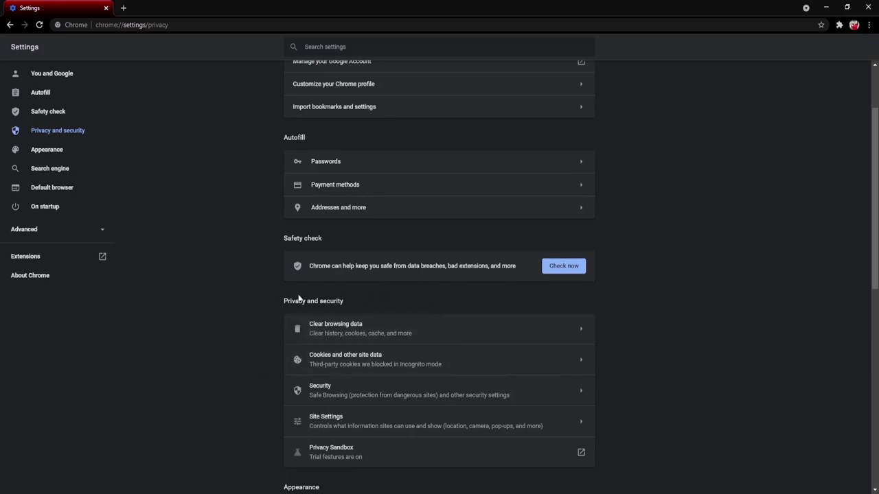
{"action": "left_click", "coordinate": [365, 333]}
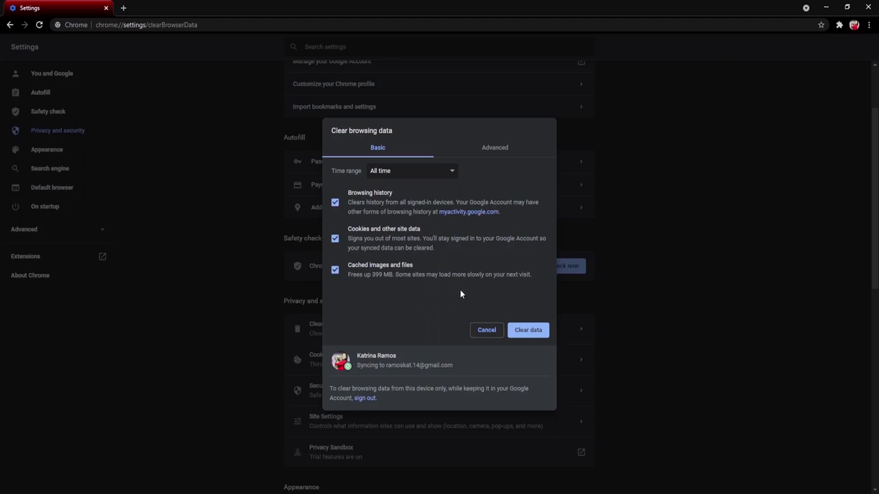
{"action": "left_click", "coordinate": [531, 335]}
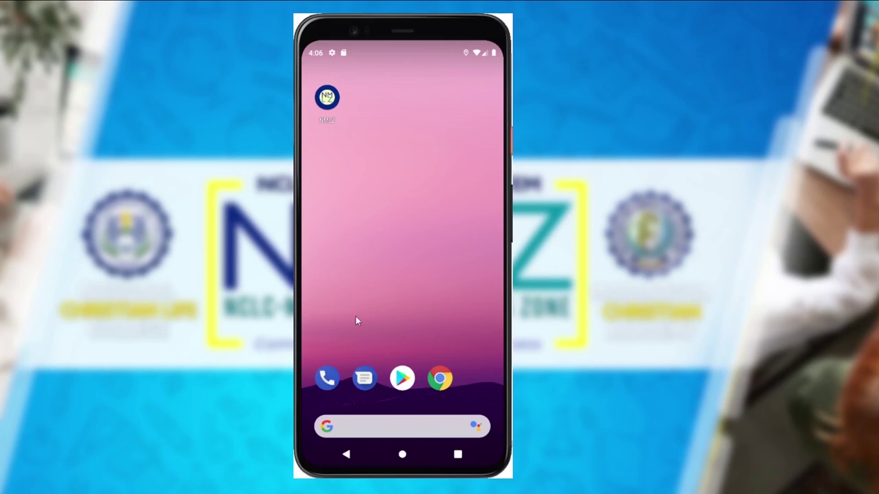
- Open learningzone.nclc-mca.edu.ph in Chrome on the Android phone
{"action": "left_click", "coordinate": [441, 377]}
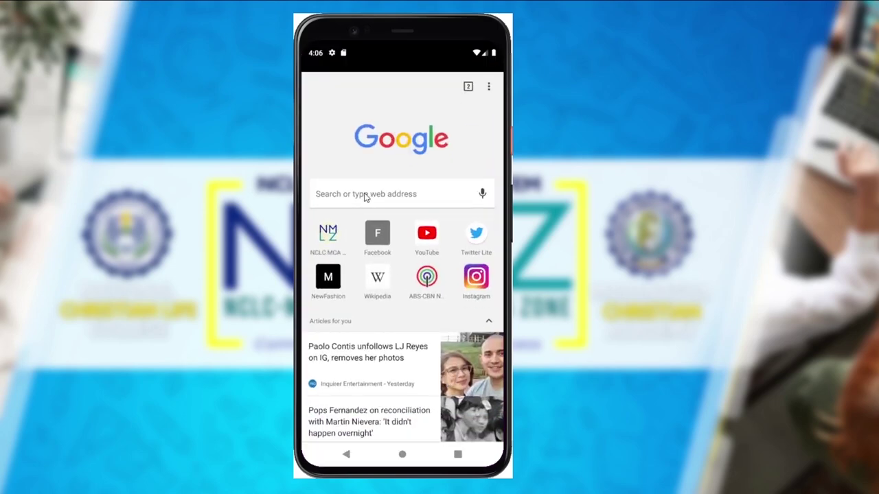
{"action": "left_click", "coordinate": [364, 195]}
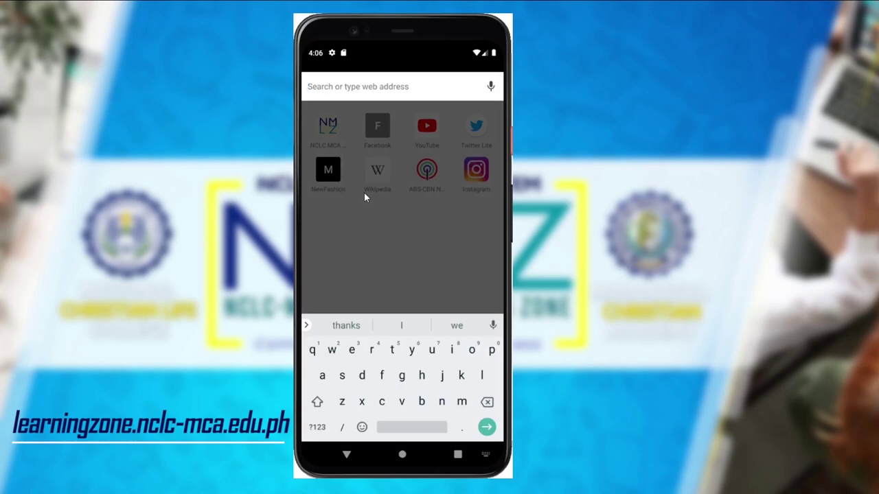
{"action": "type", "text": "learningzone.nclc-mca.edu.ph"}
{"action": "key", "text": "Return"}
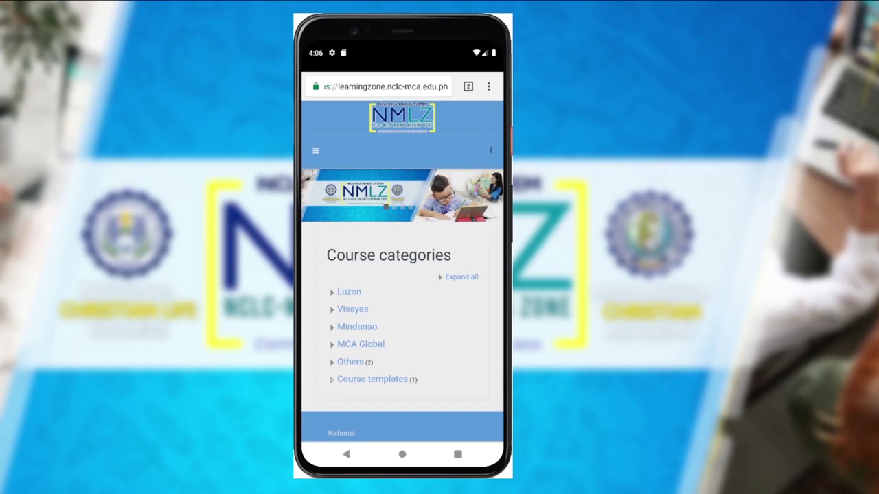
- Sign in on the phone site with the saved student username, then return to the home screen
{"action": "left_click", "coordinate": [490, 152]}
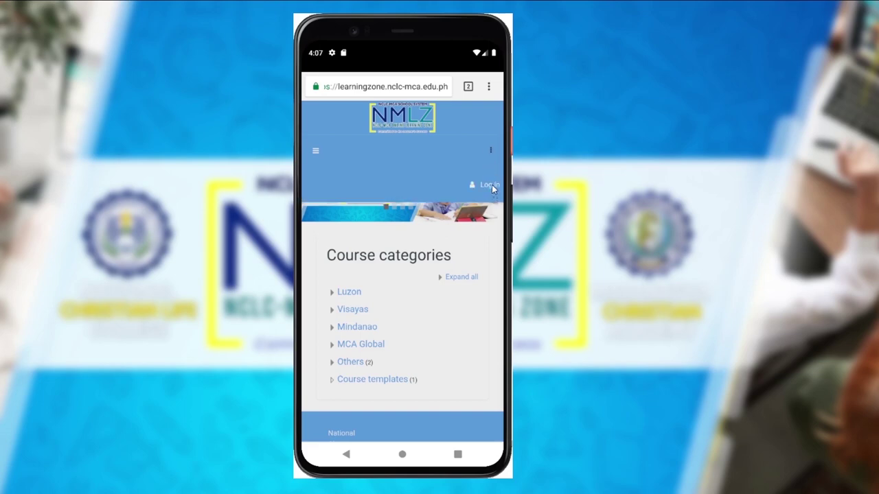
{"action": "left_click", "coordinate": [491, 186]}
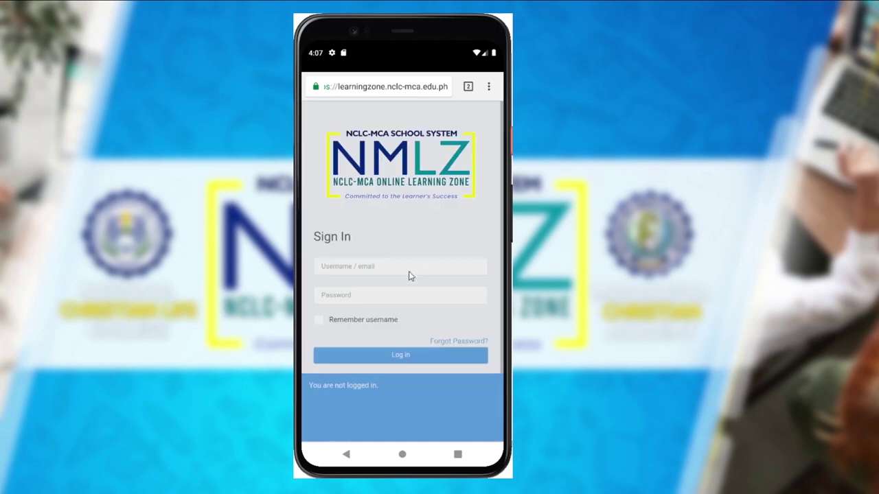
{"action": "left_click", "coordinate": [382, 270]}
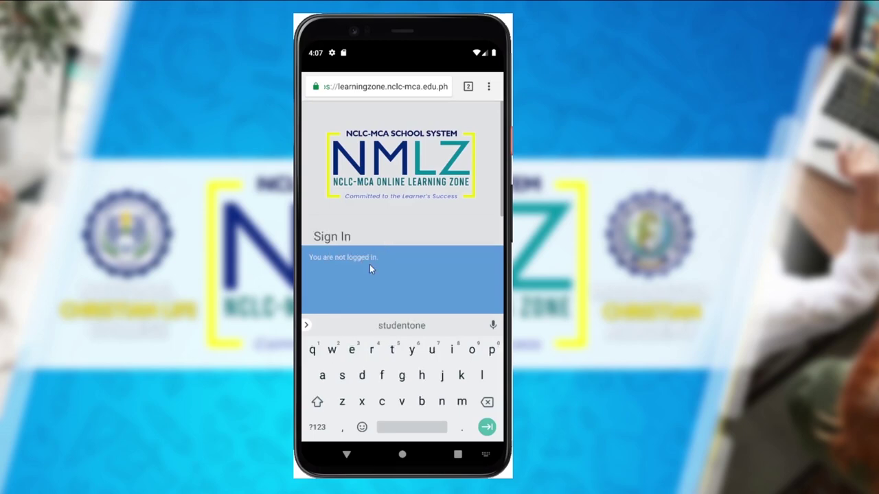
{"action": "left_click", "coordinate": [402, 326]}
{"action": "left_click", "coordinate": [344, 296]}
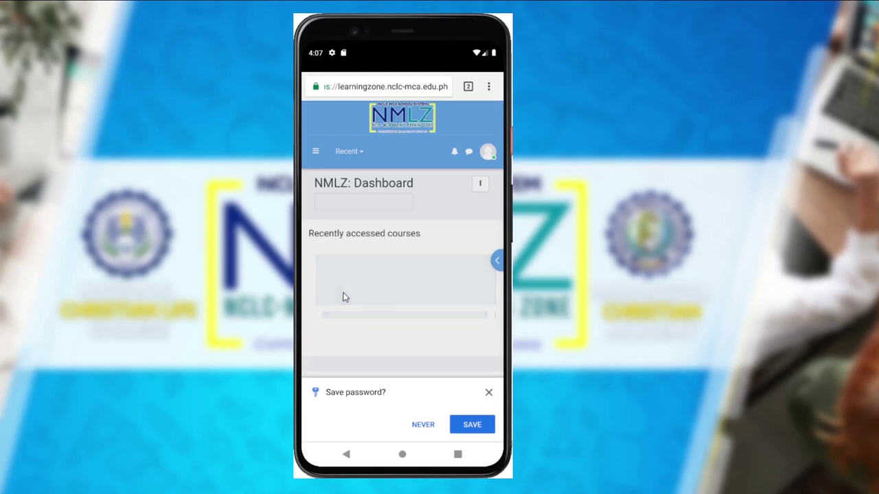
{"action": "scroll", "coordinate": [417, 208], "scroll_direction": "down", "scroll_amount": 2}
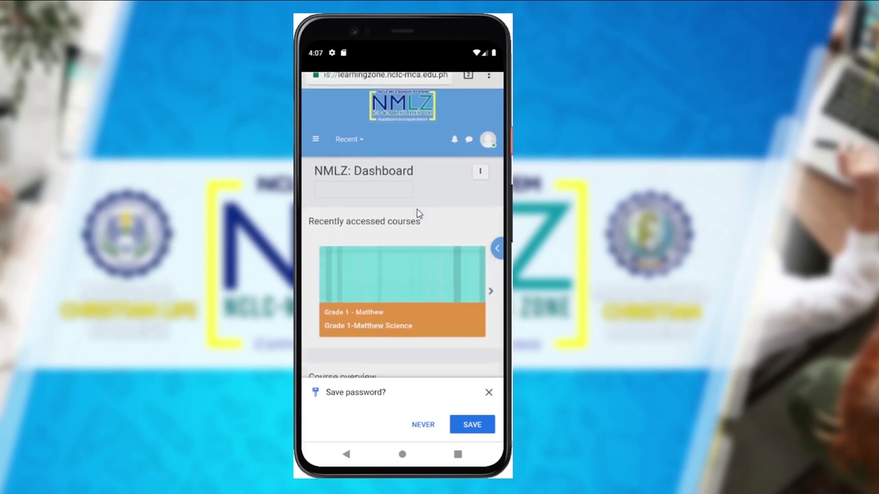
{"action": "scroll", "coordinate": [415, 225], "scroll_direction": "down", "scroll_amount": 15}
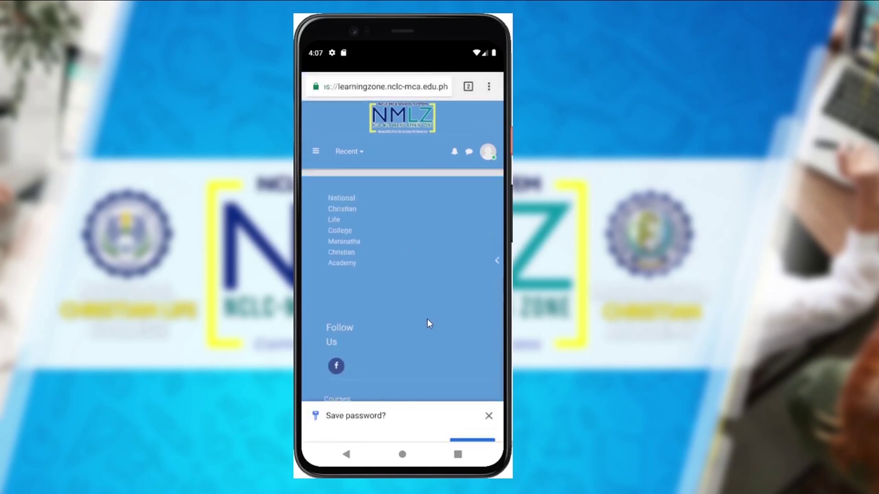
{"action": "left_click", "coordinate": [402, 455]}
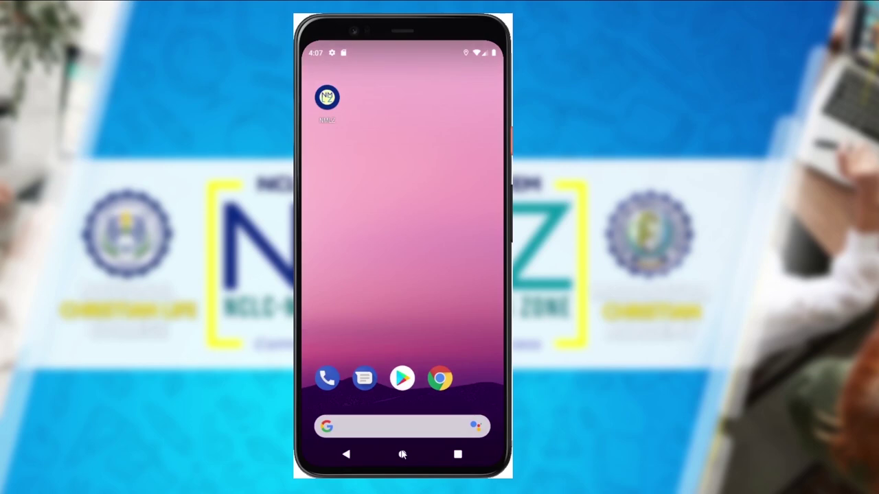
- Launch the NMLZ app as a learner and connect it to learningzone.nclc-mca.edu.ph
{"action": "left_click", "coordinate": [334, 101]}
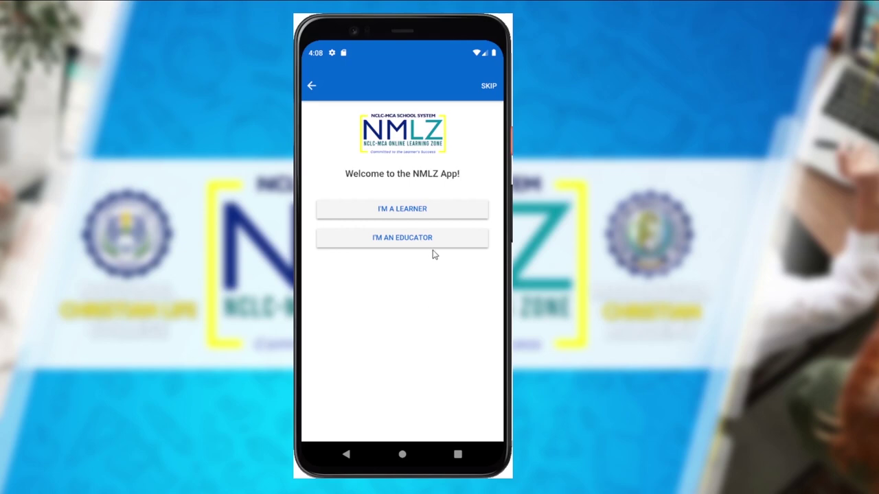
{"action": "left_click", "coordinate": [451, 212]}
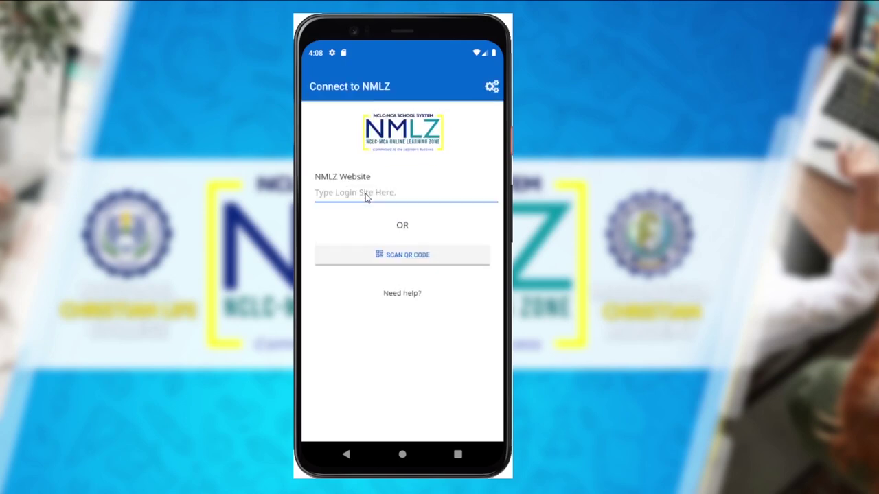
{"action": "left_click", "coordinate": [366, 195]}
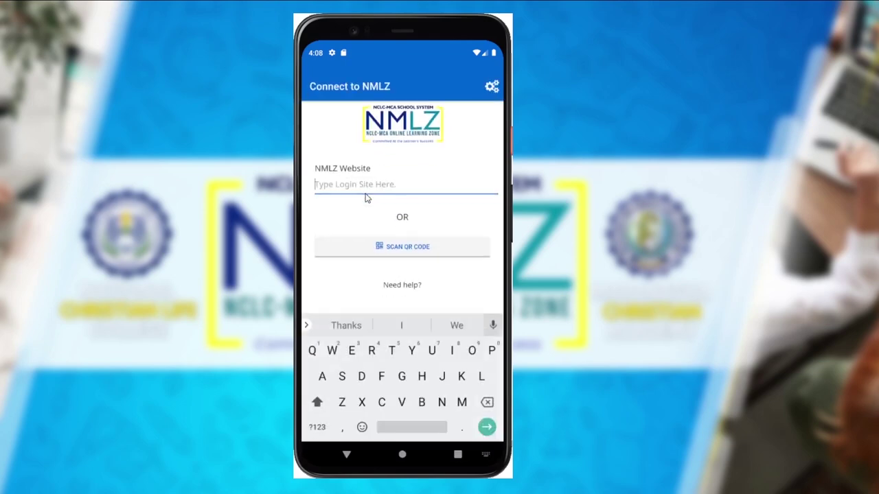
{"action": "type", "text": "learno"}
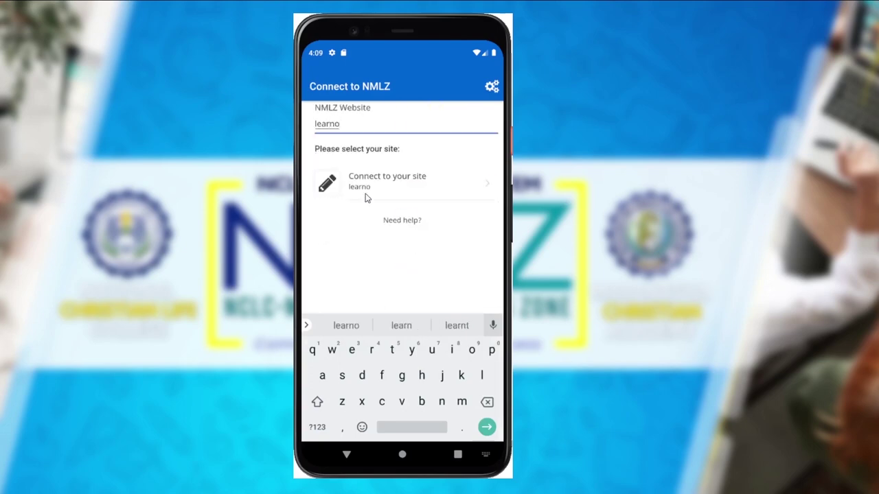
{"action": "key", "text": "BackSpace"}
{"action": "type", "text": "ingzoe"}
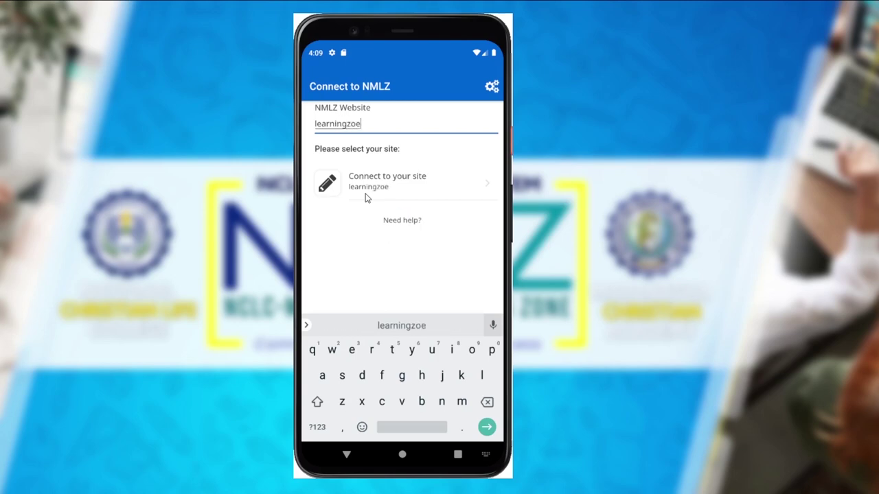
{"action": "key", "text": "BackSpace"}
{"action": "type", "text": "n"}
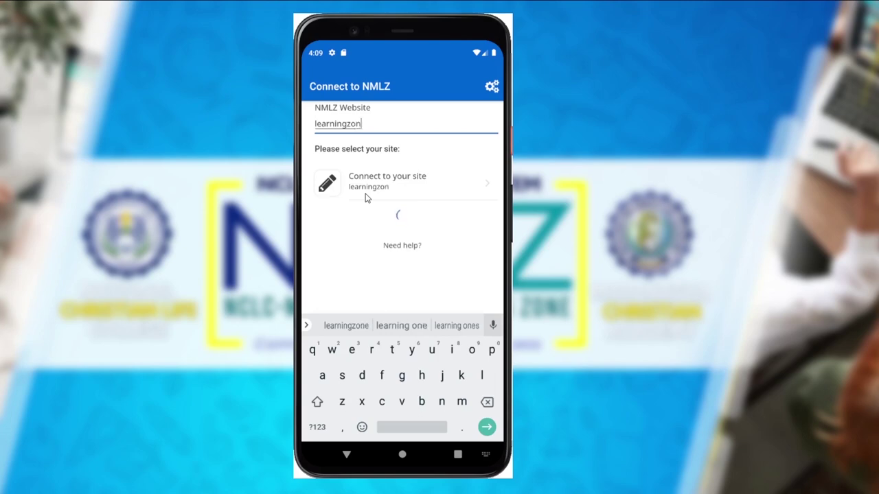
{"action": "type", "text": "e."}
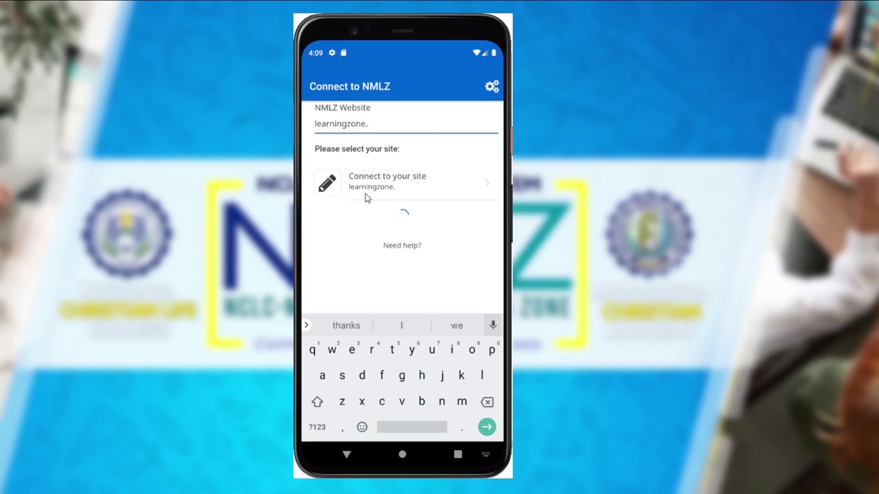
{"action": "type", "text": "nclc-mca.edu.ph"}
{"action": "key", "text": "Return"}
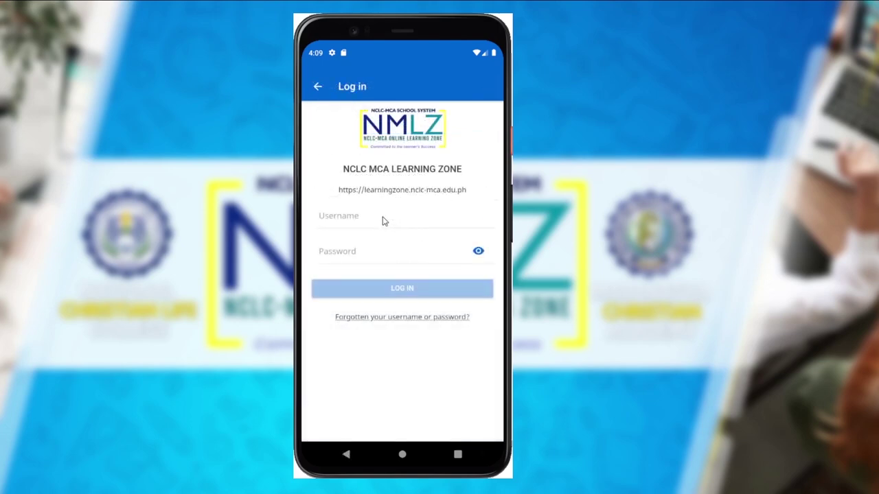
- Log in to the NMLZ app with the student username and password and browse the Dashboard's recent courses
{"action": "left_click", "coordinate": [384, 221]}
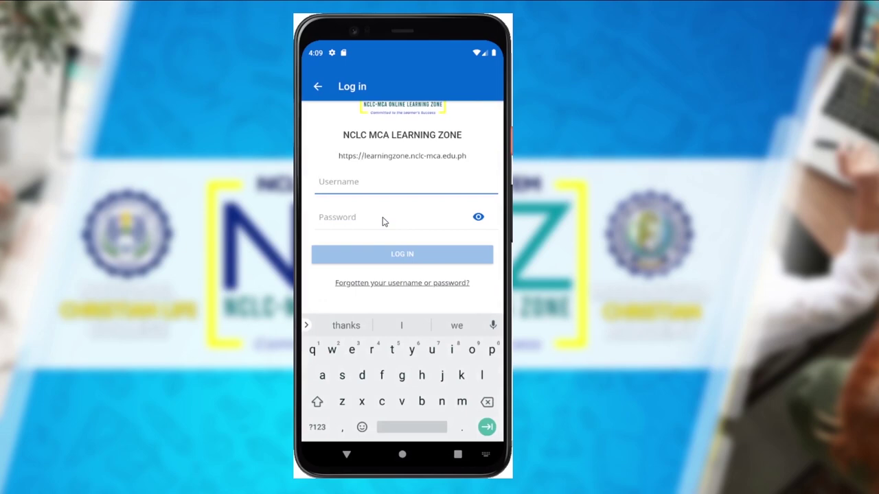
{"action": "type", "text": "stude"}
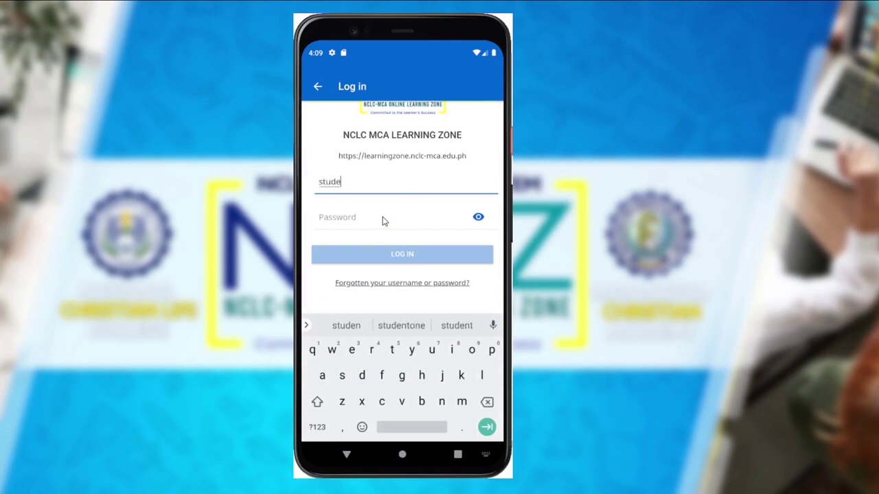
{"action": "type", "text": "ntsone"}
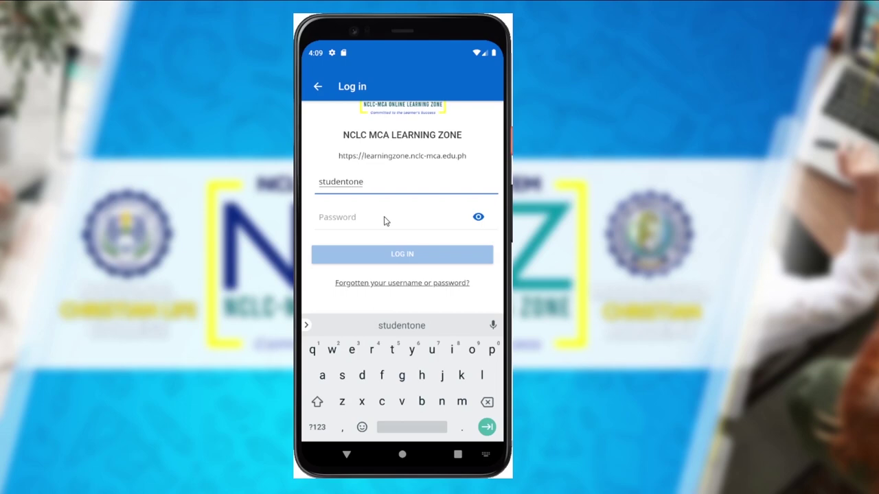
{"action": "left_click", "coordinate": [384, 218]}
{"action": "key", "text": "Return"}
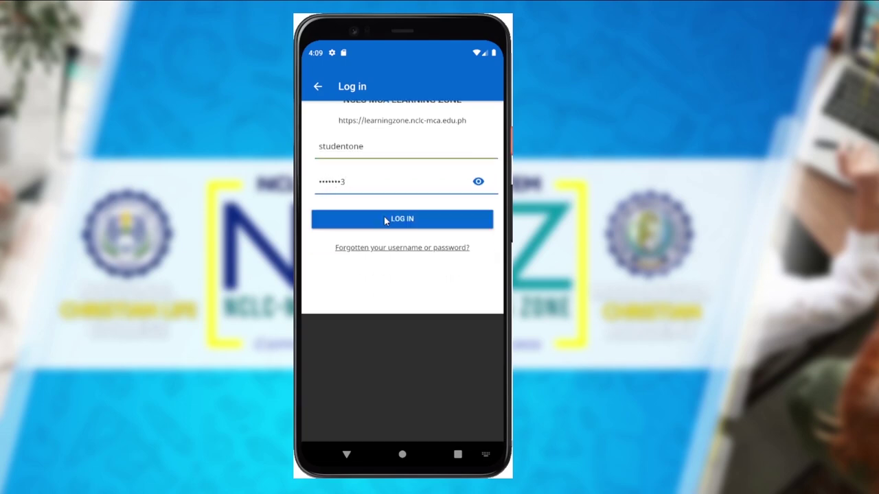
{"action": "left_click", "coordinate": [384, 219]}
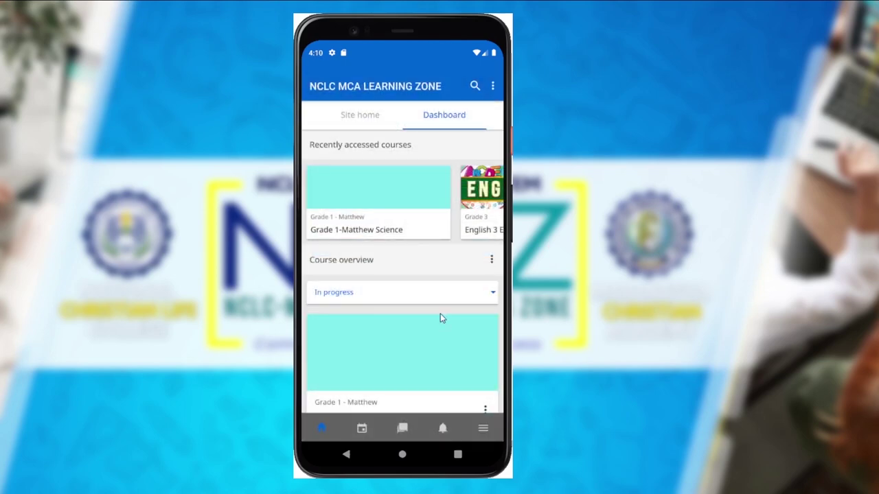
{"action": "scroll", "coordinate": [440, 323], "scroll_direction": "down", "scroll_amount": 1}
{"action": "scroll", "coordinate": [440, 325], "scroll_direction": "up", "scroll_amount": 1}
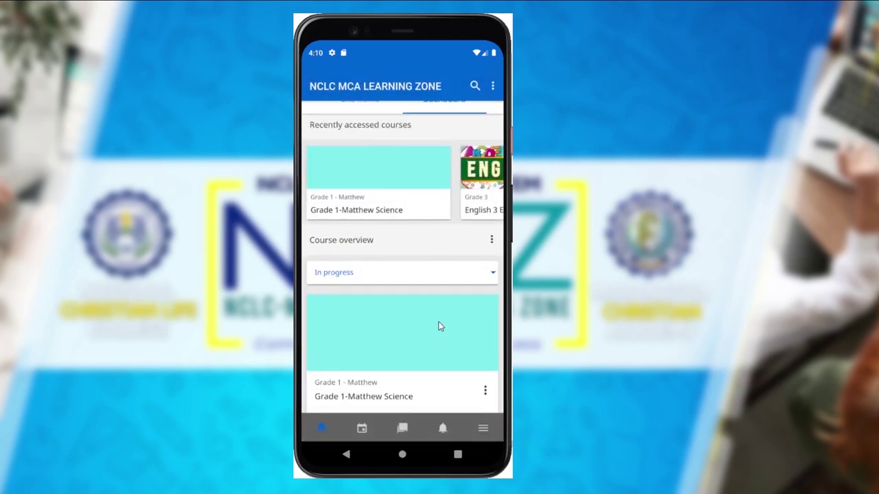
{"action": "scroll", "coordinate": [440, 327], "scroll_direction": "down", "scroll_amount": 4}
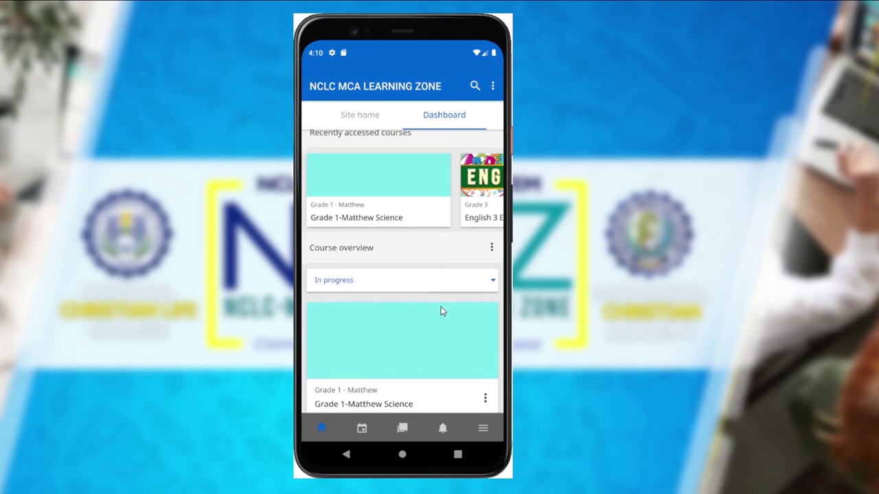
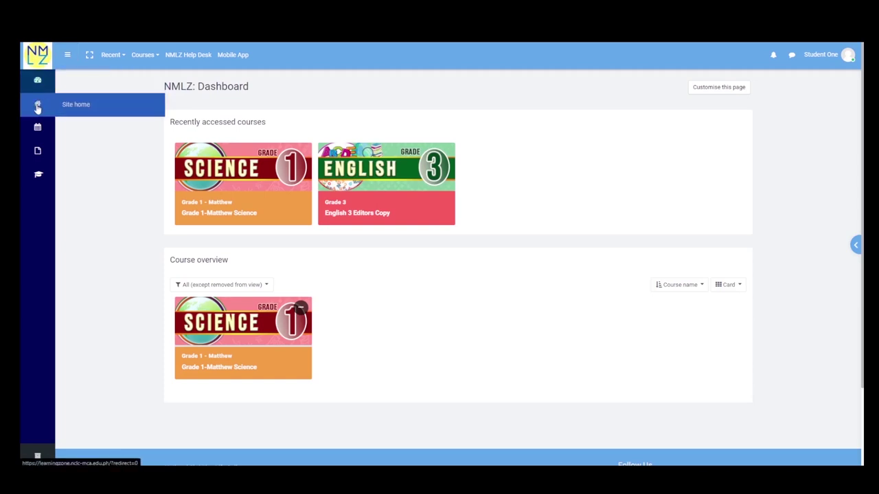
- Expand the sidebar, visit Site home, and open the August 2021 calendar with Assignment 1 due the 28th
{"action": "left_click", "coordinate": [69, 57]}
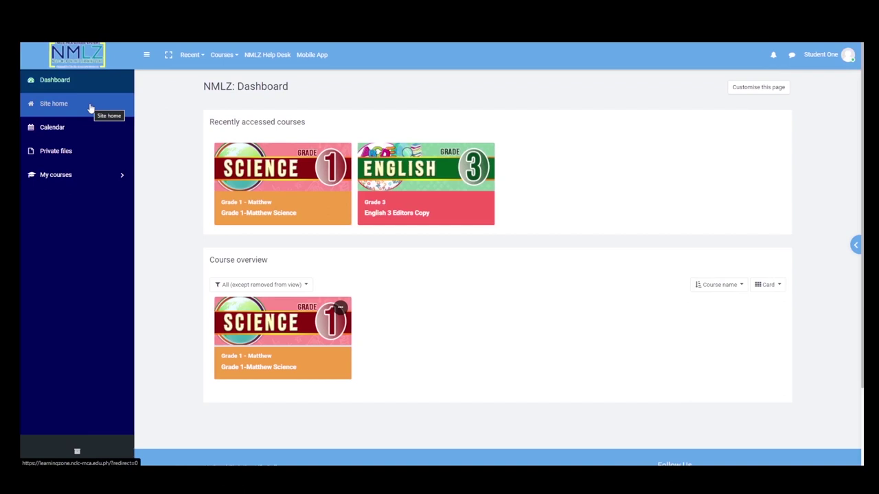
{"action": "left_click", "coordinate": [90, 109]}
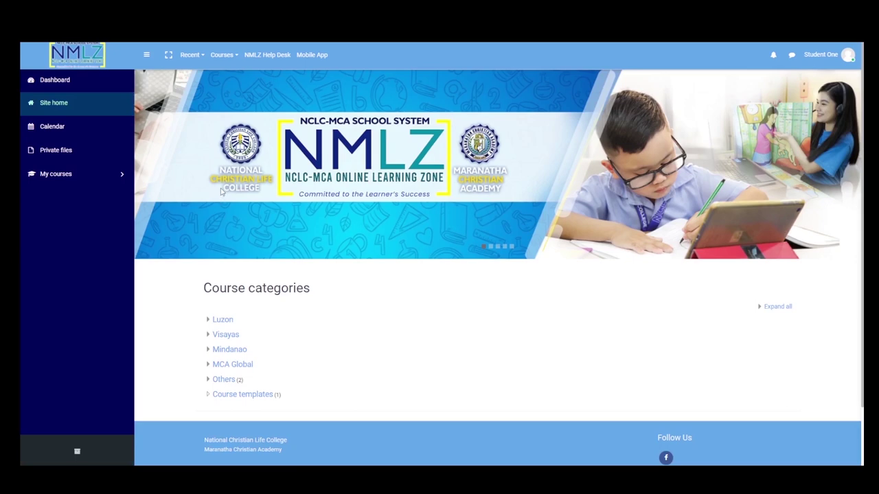
{"action": "left_click", "coordinate": [103, 137]}
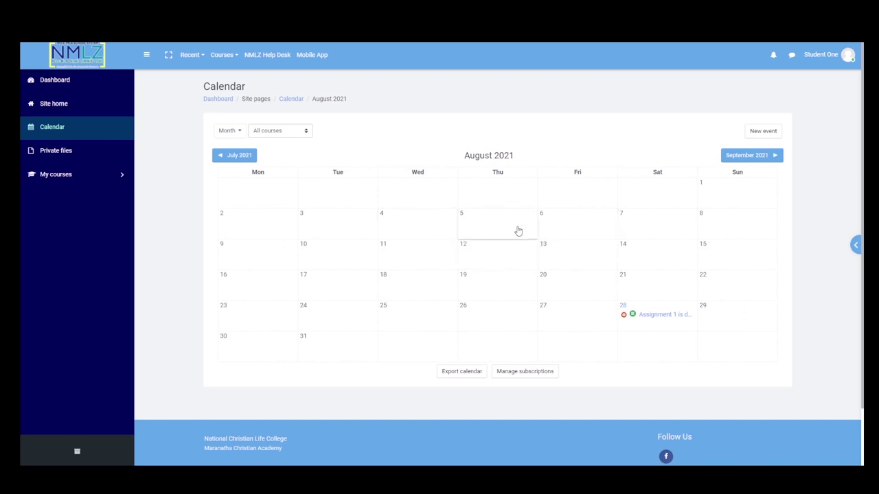
- View the empty Private files area (100MB limit) and expand the My courses list
{"action": "left_click", "coordinate": [85, 158]}
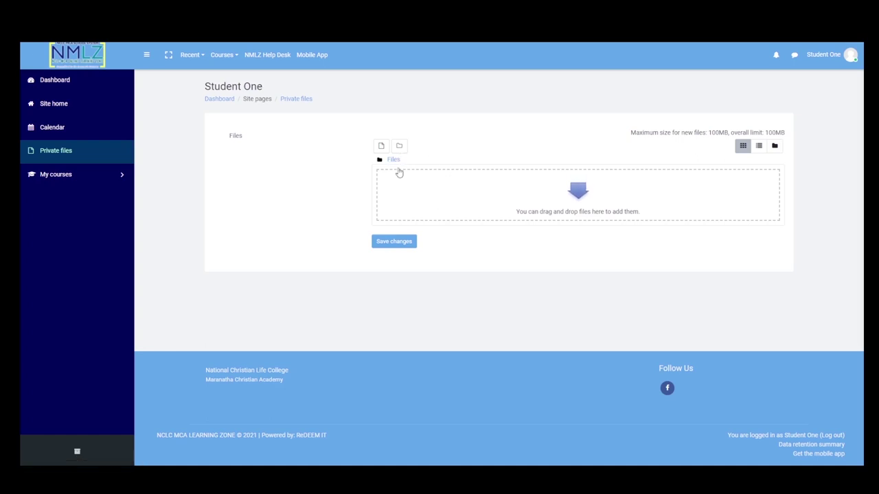
{"action": "left_click", "coordinate": [94, 180]}
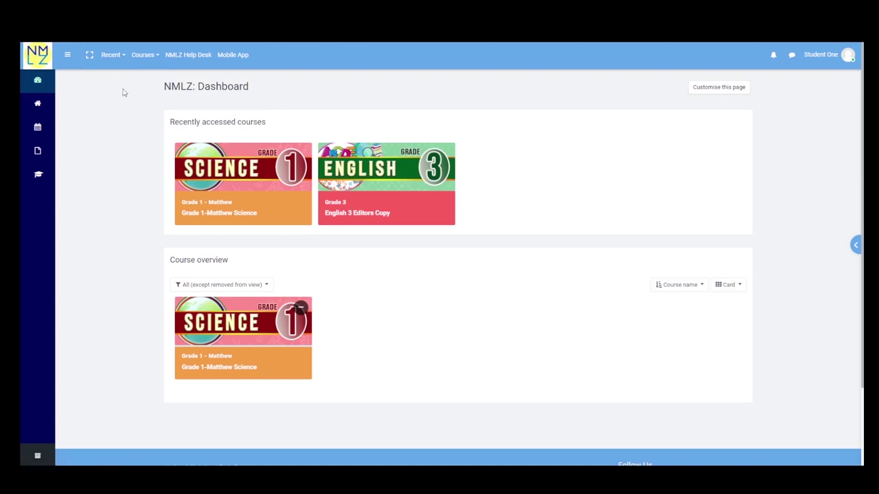
{"action": "left_click", "coordinate": [90, 56]}
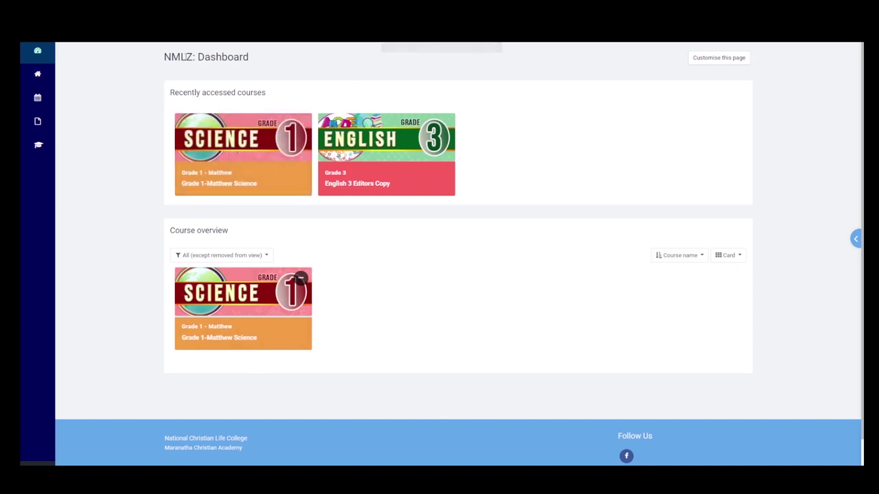
{"action": "mouse_move", "coordinate": [39, 168]}
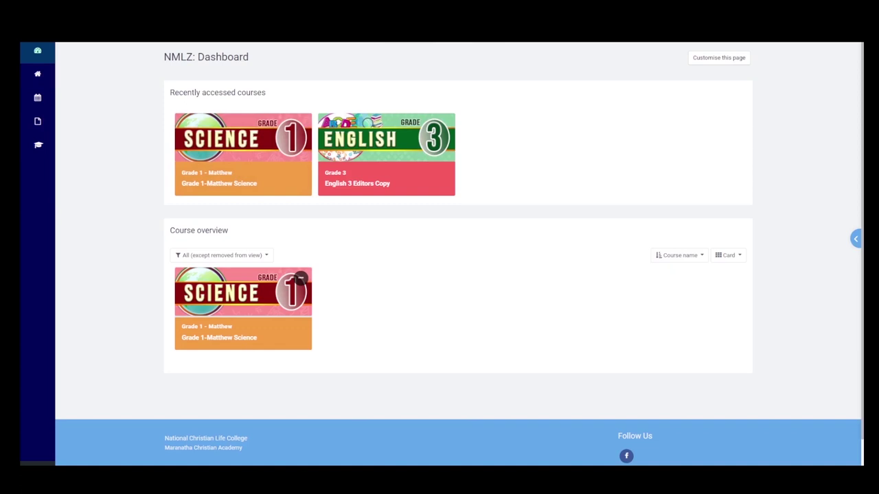
{"action": "scroll", "coordinate": [117, 63], "scroll_direction": "up", "scroll_amount": 1}
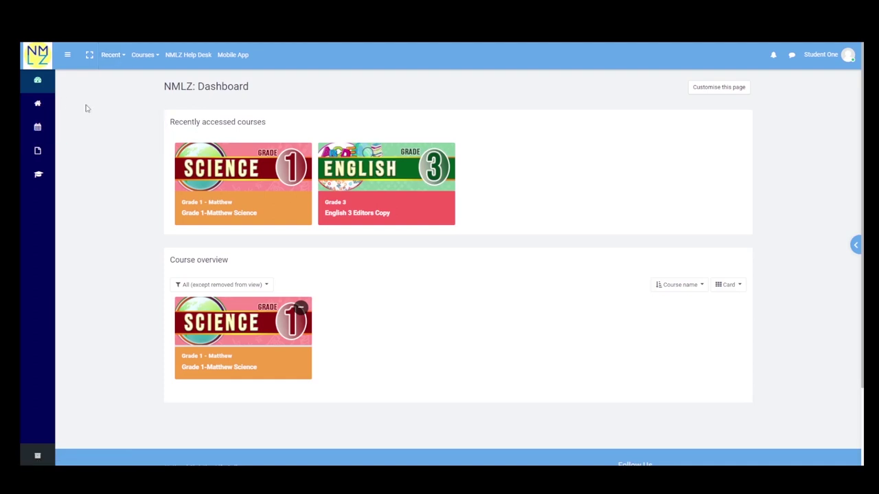
- Check the notifications and the messages panel, then bring up the user account menu
{"action": "left_click", "coordinate": [773, 61]}
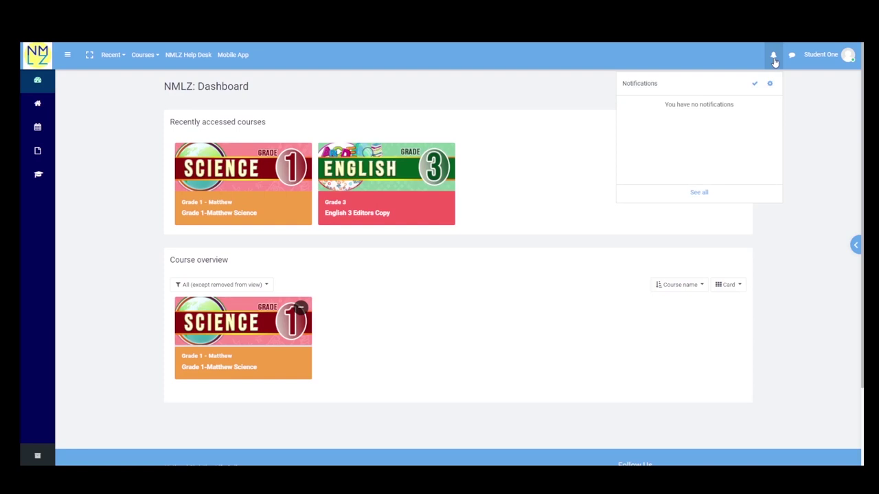
{"action": "left_click", "coordinate": [792, 62]}
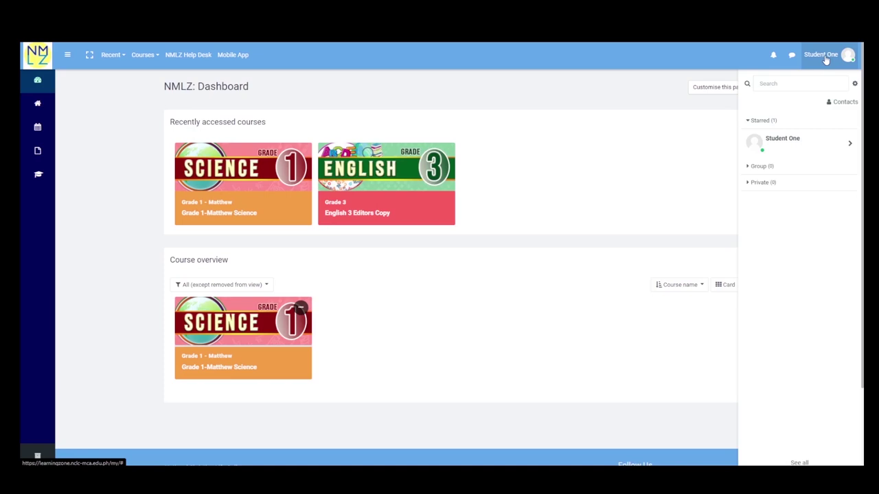
{"action": "left_click", "coordinate": [826, 59]}
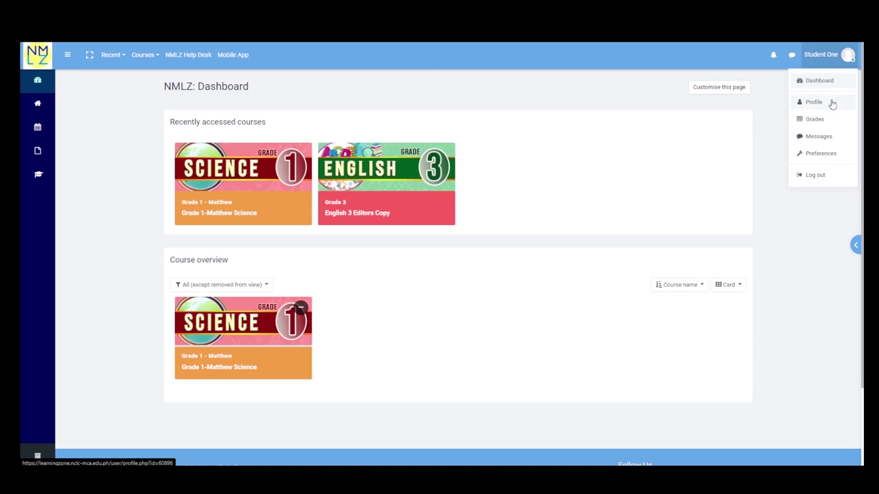
- Open the profile's Edit Profile form, then go to the Grades overview from the account menu
{"action": "left_click", "coordinate": [832, 103]}
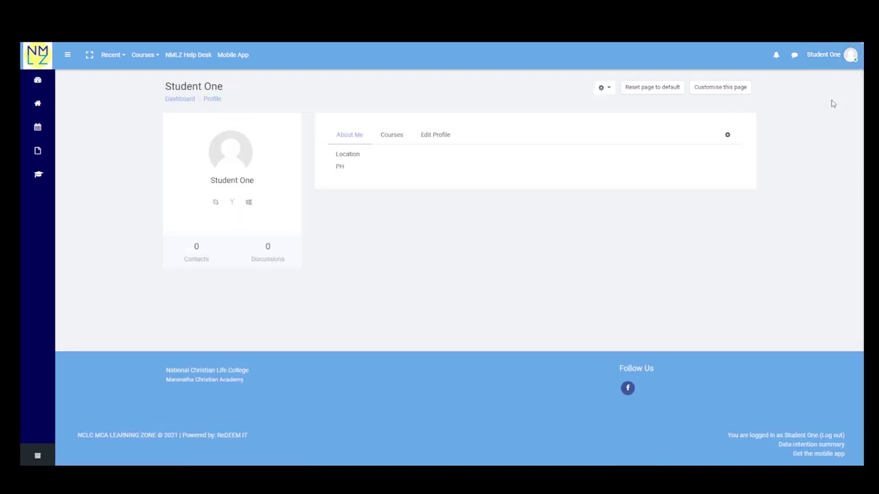
{"action": "left_click", "coordinate": [435, 136]}
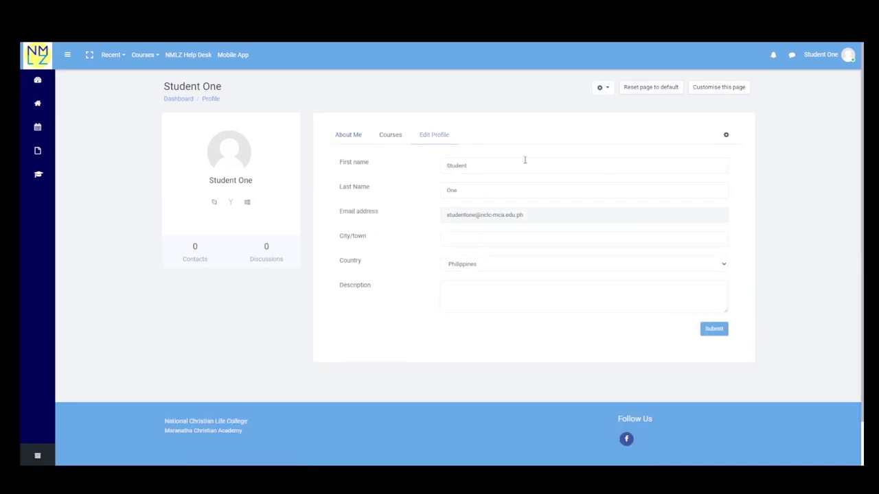
{"action": "left_click", "coordinate": [830, 56]}
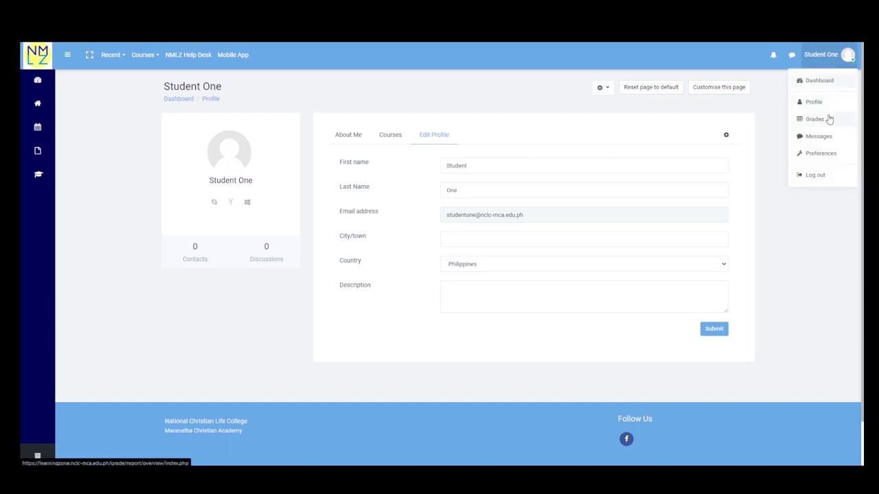
{"action": "left_click", "coordinate": [820, 120]}
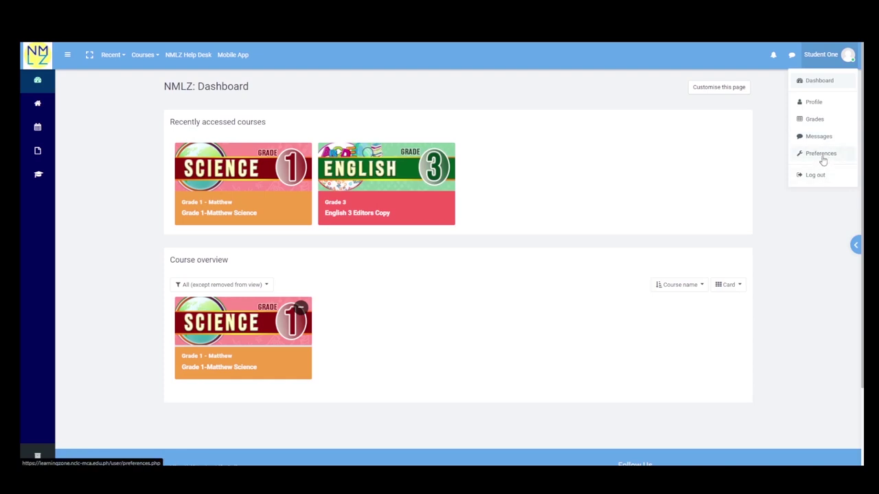
- Close the user account menu over the dashboard, then reopen it
{"action": "left_click", "coordinate": [848, 59]}
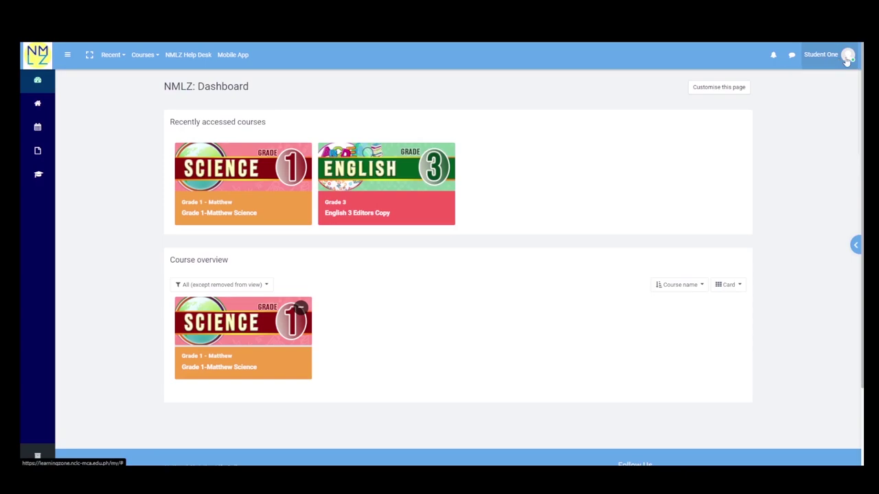
{"action": "left_click", "coordinate": [847, 59]}
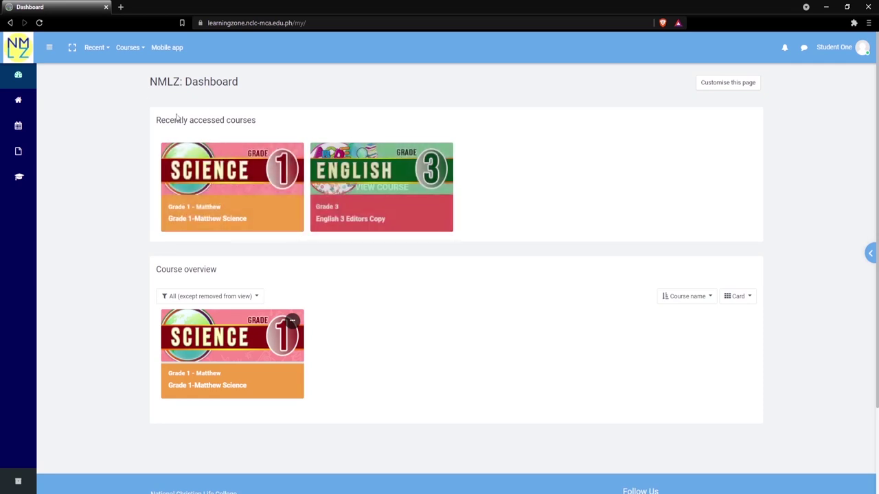
{"action": "left_click_drag", "start_coordinate": [155, 122], "coordinate": [270, 135]}
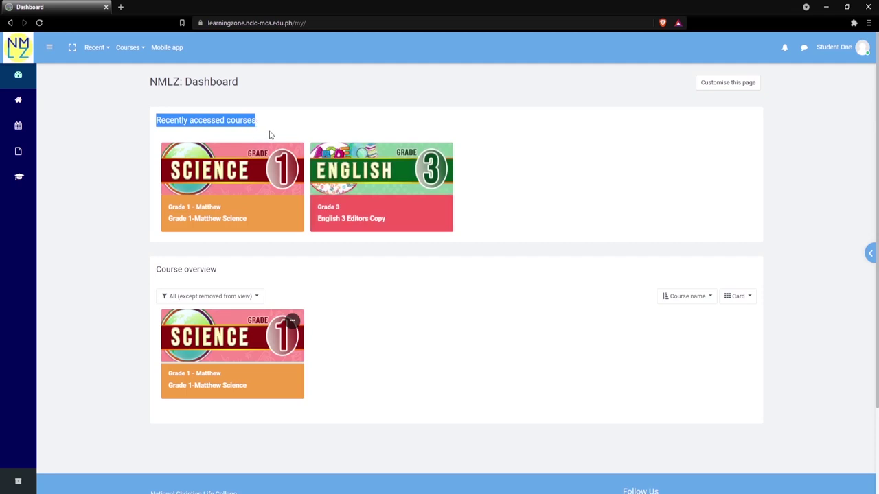
{"action": "left_click_drag", "start_coordinate": [270, 135], "coordinate": [157, 269]}
{"action": "left_click_drag", "start_coordinate": [157, 269], "coordinate": [236, 279]}
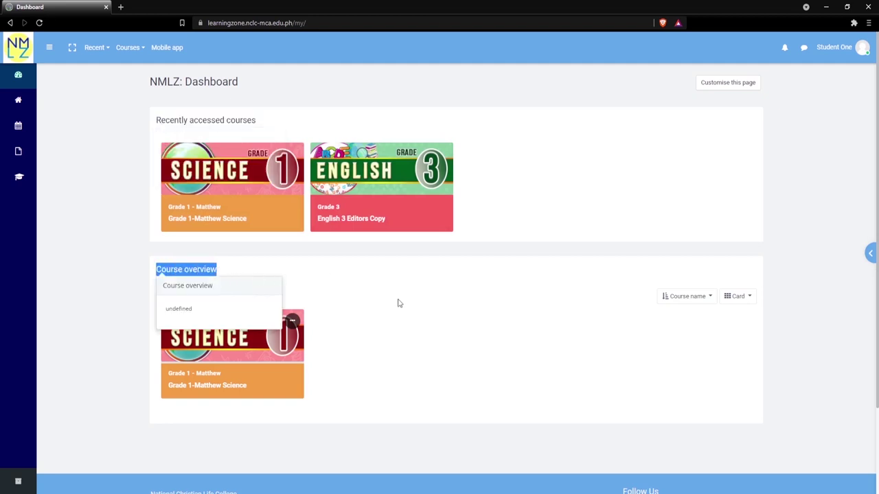
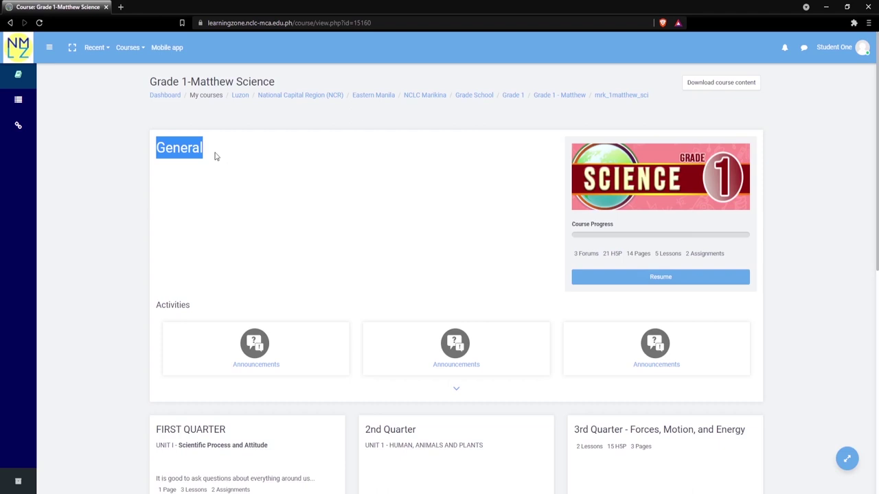
- Open the Grade 1-Matthew Science course and scroll down to its four quarter cards
{"action": "left_click", "coordinate": [126, 245]}
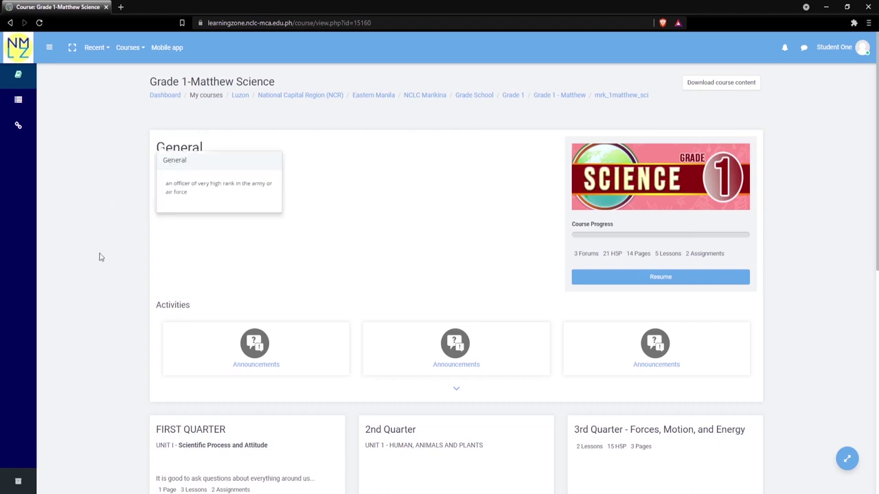
{"action": "scroll", "coordinate": [89, 266], "scroll_direction": "down", "scroll_amount": 3}
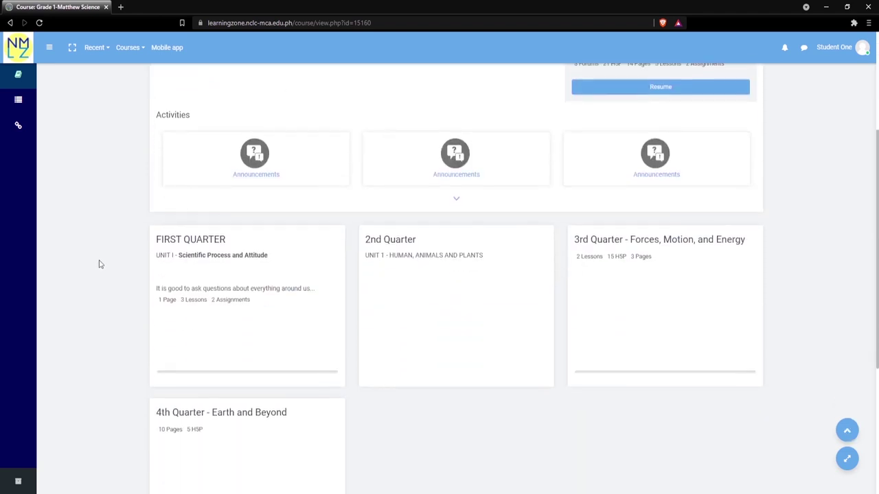
{"action": "scroll", "coordinate": [99, 268], "scroll_direction": "down", "scroll_amount": 2}
{"action": "mouse_move", "coordinate": [208, 286]}
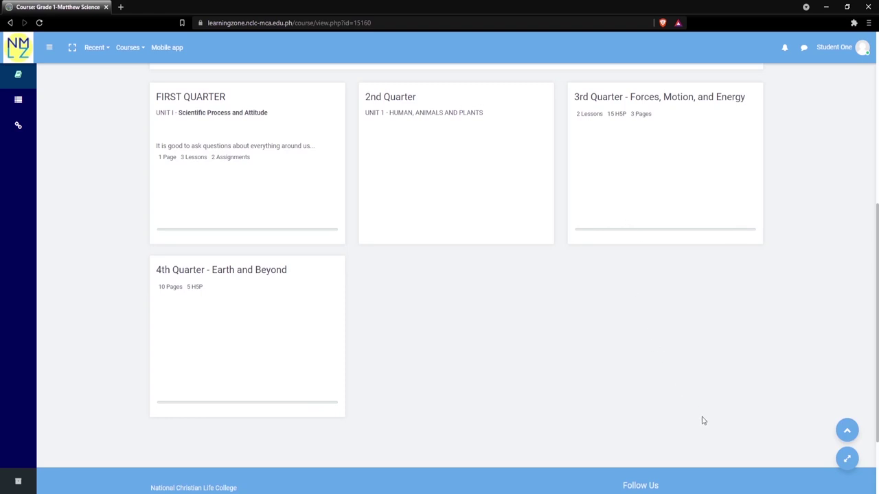
- Open Activity 3 - Flashcards: Push or Pull and answer the first card 'push'
{"action": "left_click", "coordinate": [742, 236]}
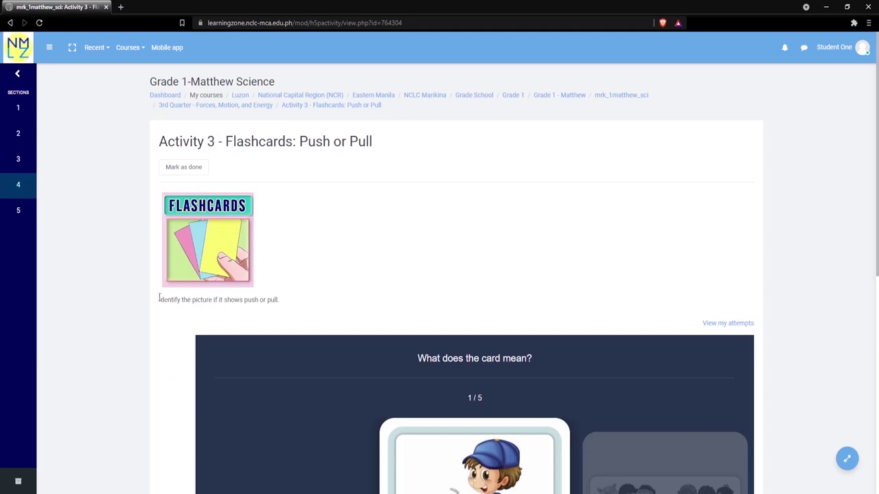
{"action": "left_click_drag", "start_coordinate": [160, 298], "coordinate": [309, 311]}
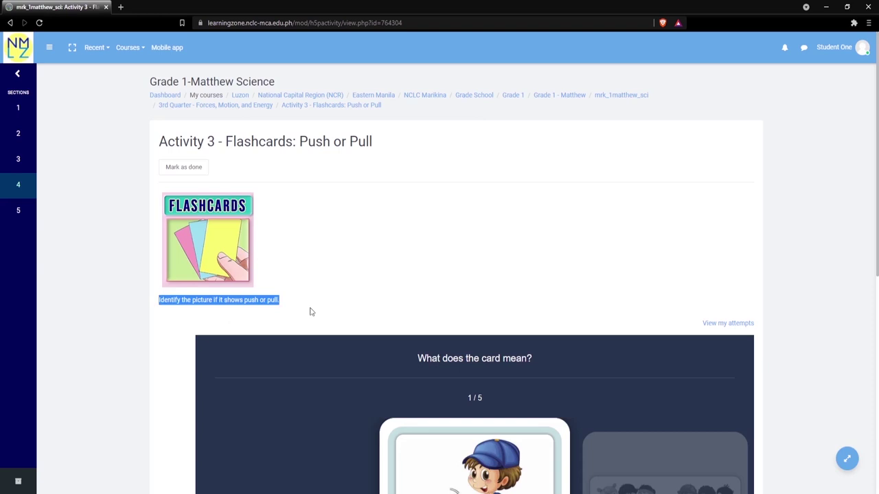
{"action": "scroll", "coordinate": [410, 293], "scroll_direction": "down", "scroll_amount": 4}
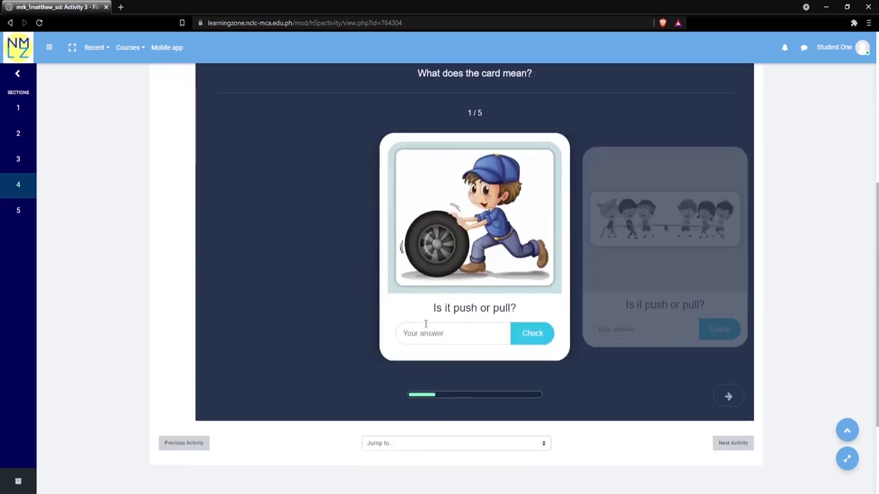
{"action": "left_click", "coordinate": [426, 332]}
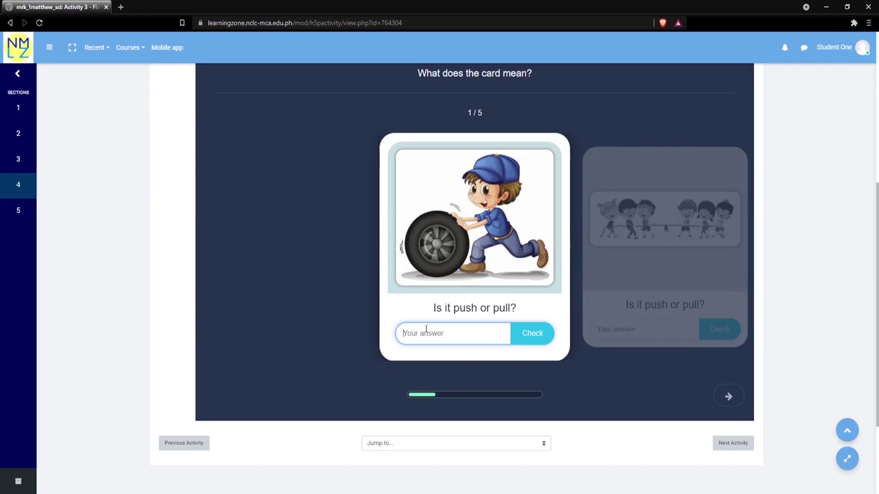
{"action": "type", "text": "push"}
{"action": "left_click", "coordinate": [542, 341]}
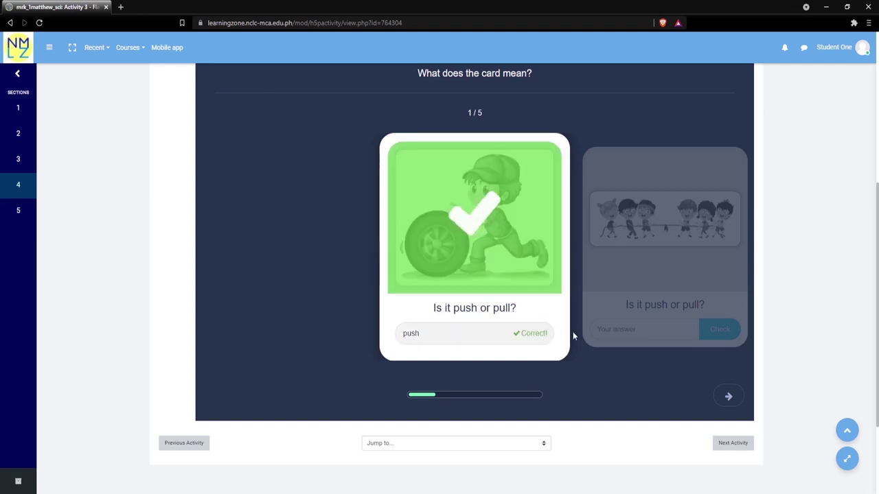
- Answer flashcard 2 with 'pull' and flashcard 3 with 'push'
{"action": "left_click", "coordinate": [629, 336]}
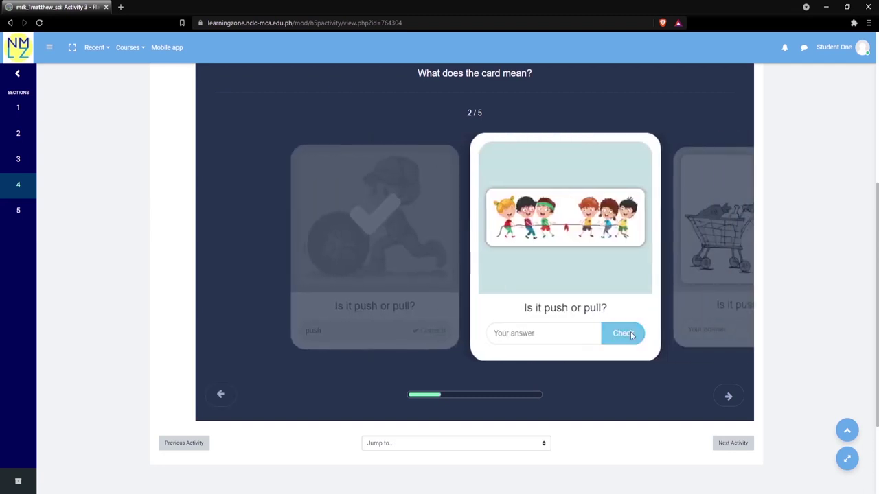
{"action": "type", "text": "pul"}
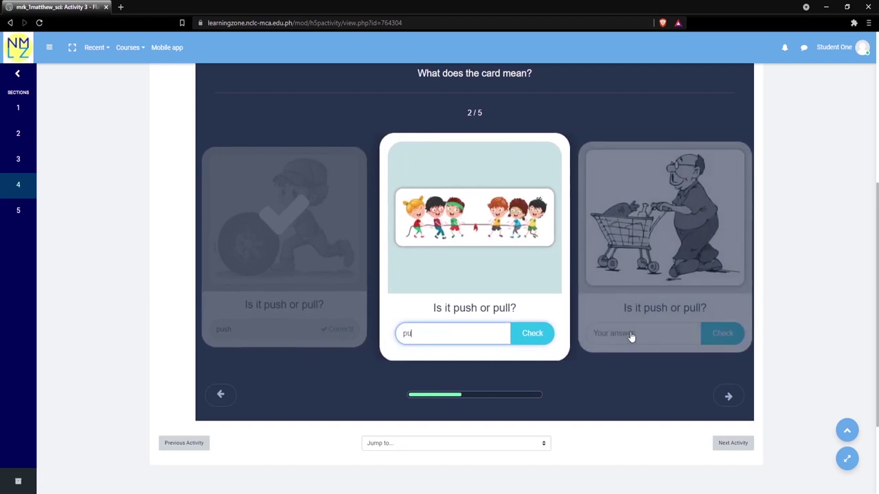
{"action": "type", "text": "l"}
{"action": "key", "text": "Return"}
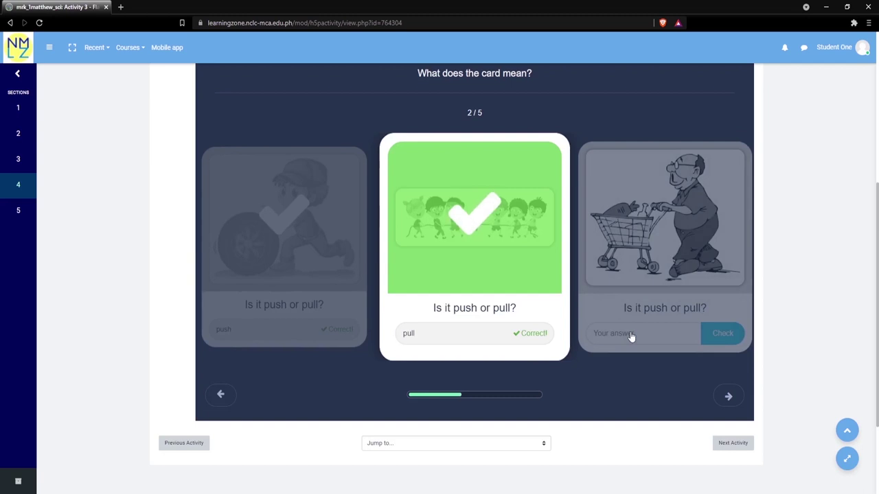
{"action": "left_click", "coordinate": [631, 337]}
{"action": "left_click", "coordinate": [492, 333]}
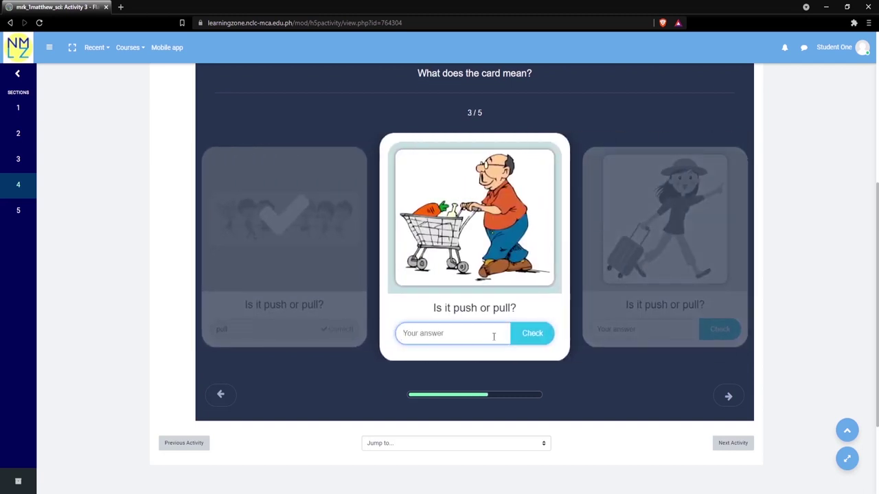
{"action": "type", "text": "push"}
{"action": "key", "text": "Return"}
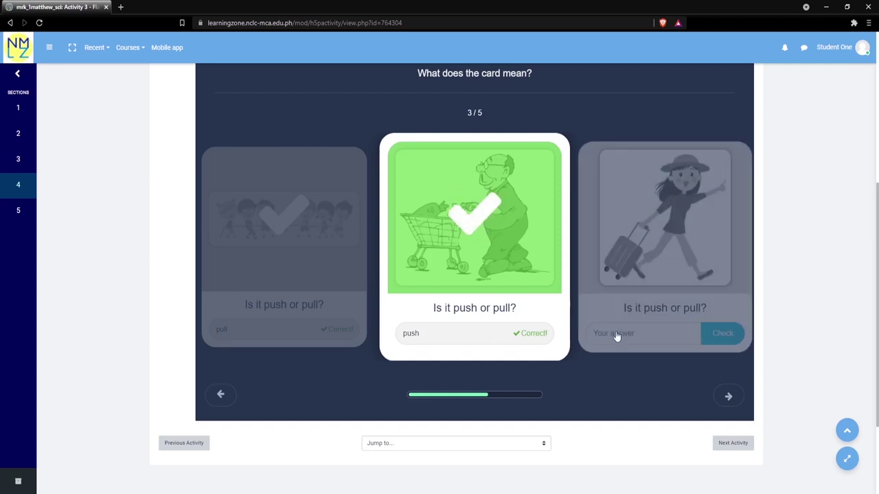
- Answer flashcards 4 and 5, correcting the typed answers; both end up marked incorrect
{"action": "left_click", "coordinate": [615, 338]}
{"action": "left_click", "coordinate": [484, 331]}
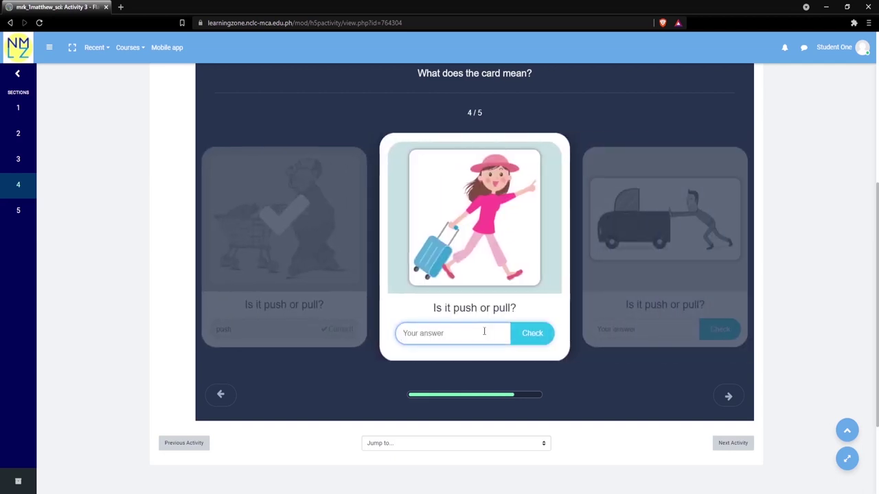
{"action": "type", "text": "push"}
{"action": "key", "text": "Return"}
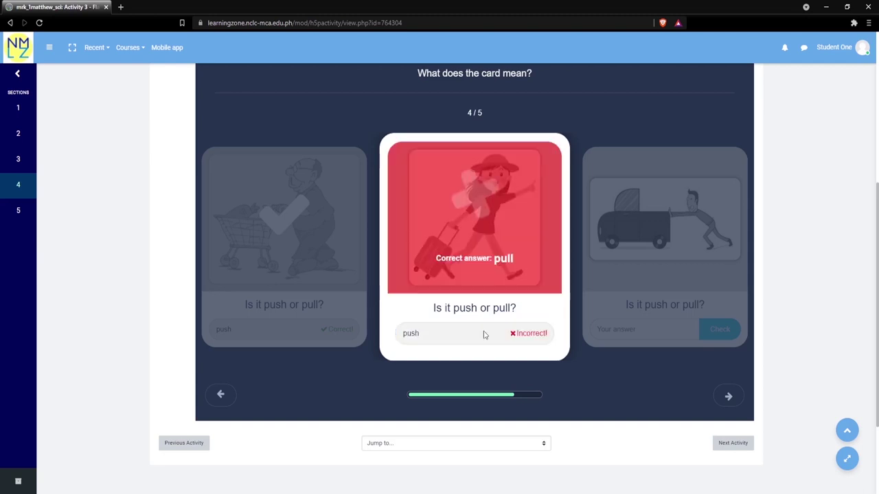
{"action": "left_click", "coordinate": [618, 329]}
{"action": "left_click", "coordinate": [491, 333]}
{"action": "type", "text": "pu"}
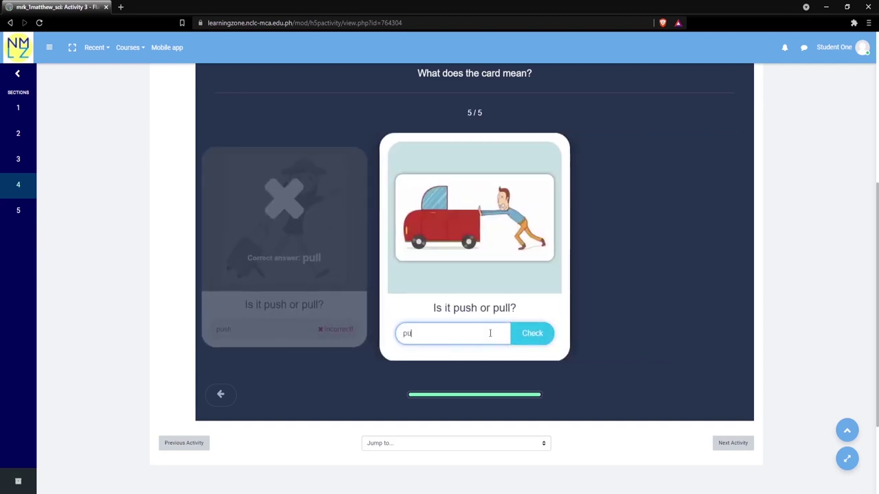
{"action": "type", "text": "ll"}
{"action": "key", "text": "BackSpace"}
{"action": "key", "text": "BackSpace"}
{"action": "key", "text": "BackSpace"}
{"action": "type", "text": "sh"}
{"action": "key", "text": "Return"}
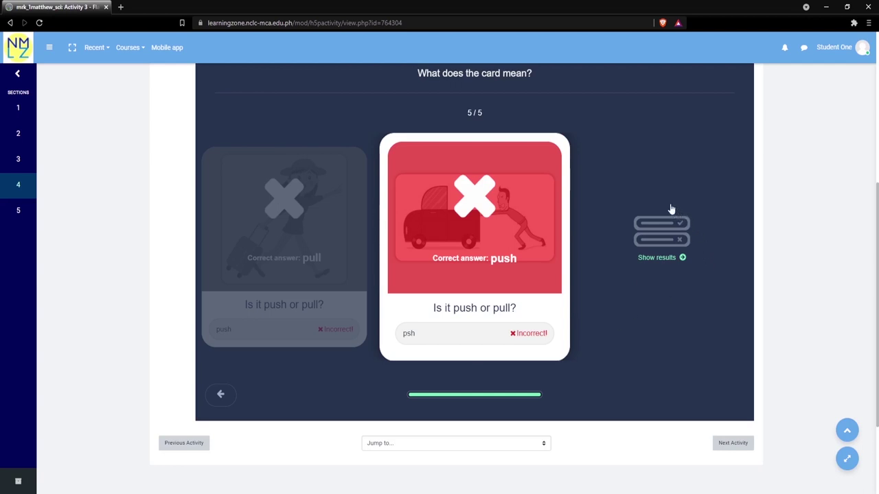
- Review the 3-of-5 results, retry the activity, and start again at card 1
{"action": "left_click", "coordinate": [658, 261]}
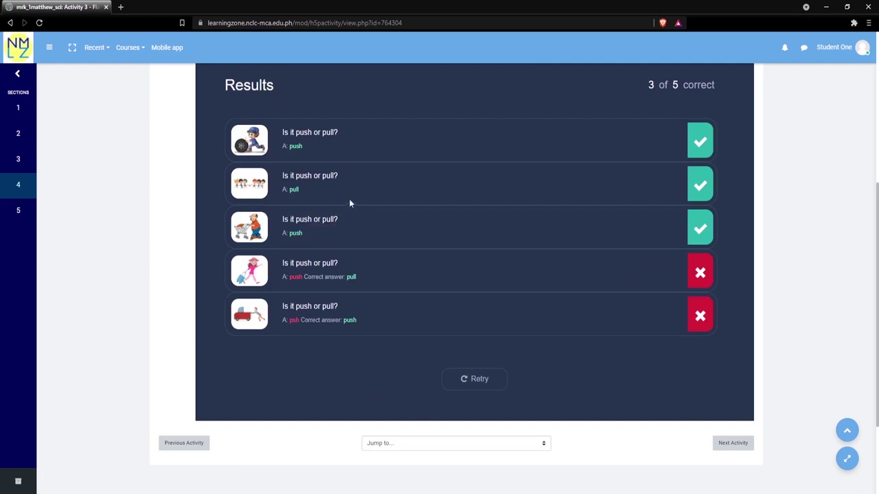
{"action": "left_click", "coordinate": [499, 389]}
{"action": "left_click", "coordinate": [493, 330]}
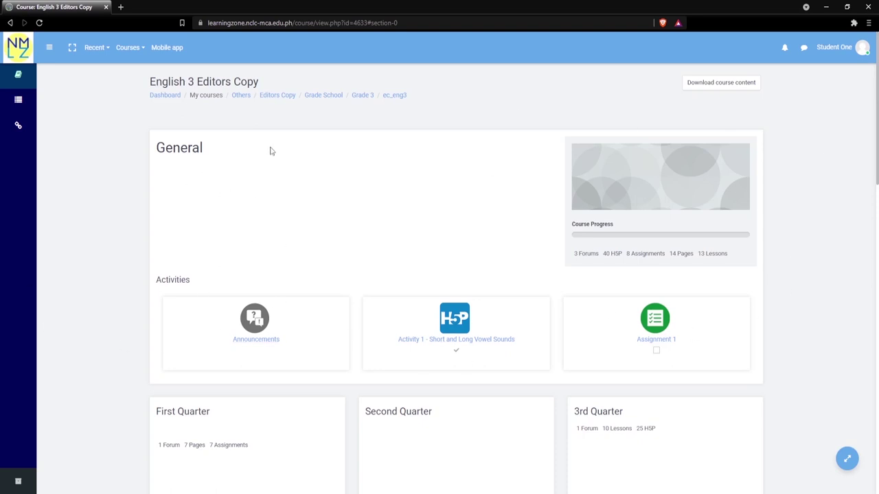
{"action": "scroll", "coordinate": [377, 307], "scroll_direction": "down", "scroll_amount": 3}
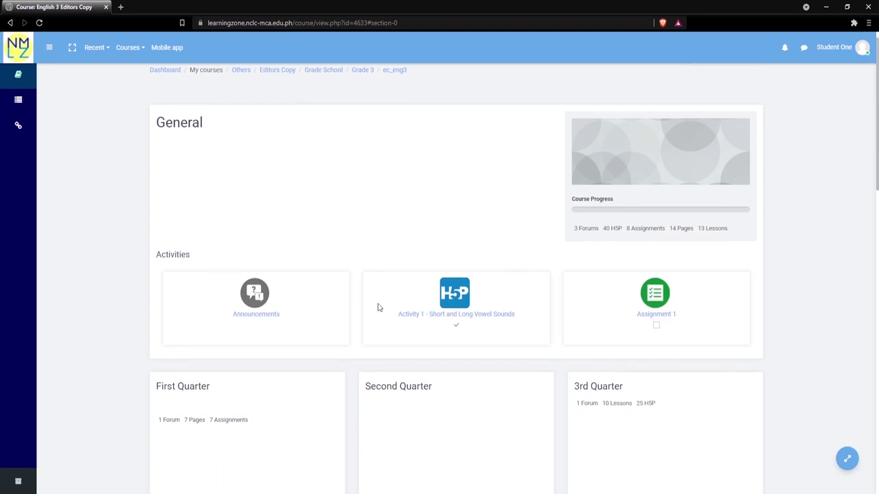
{"action": "mouse_move", "coordinate": [169, 251]}
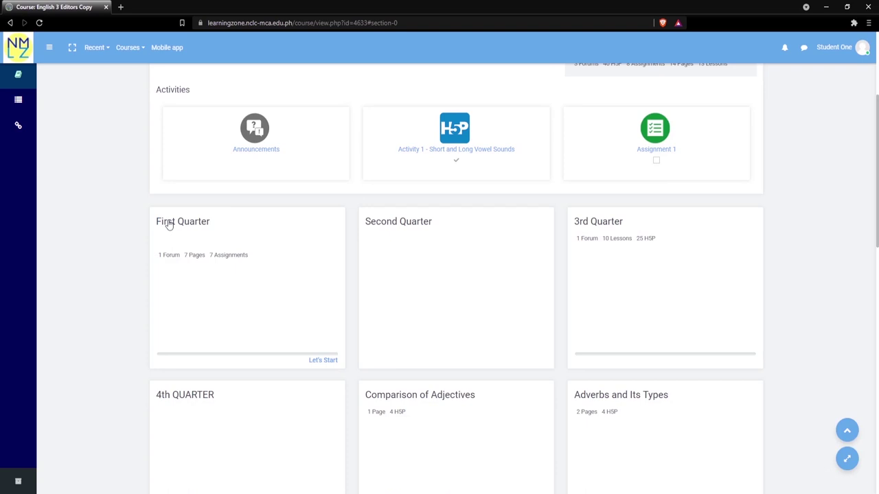
{"action": "scroll", "coordinate": [169, 224], "scroll_direction": "up", "scroll_amount": 3}
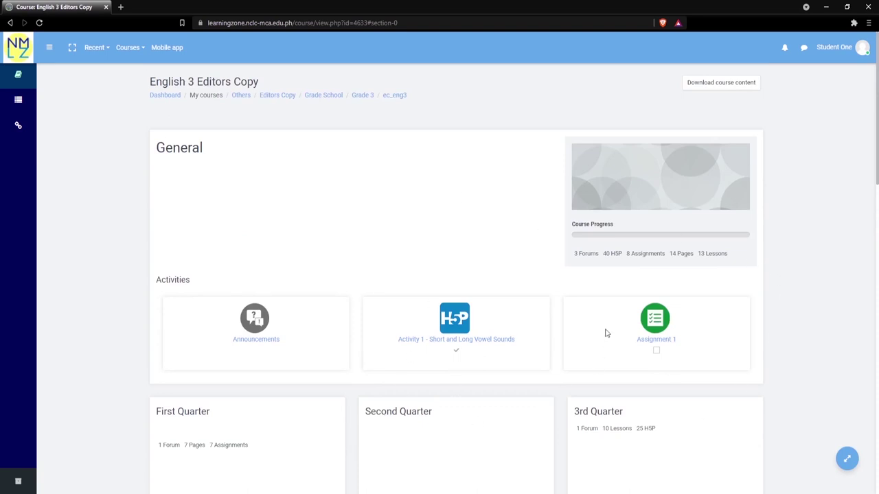
- Open Assignment 1, download Assignment 1.docx, and scroll to the No attempt submission status
{"action": "left_click", "coordinate": [667, 344]}
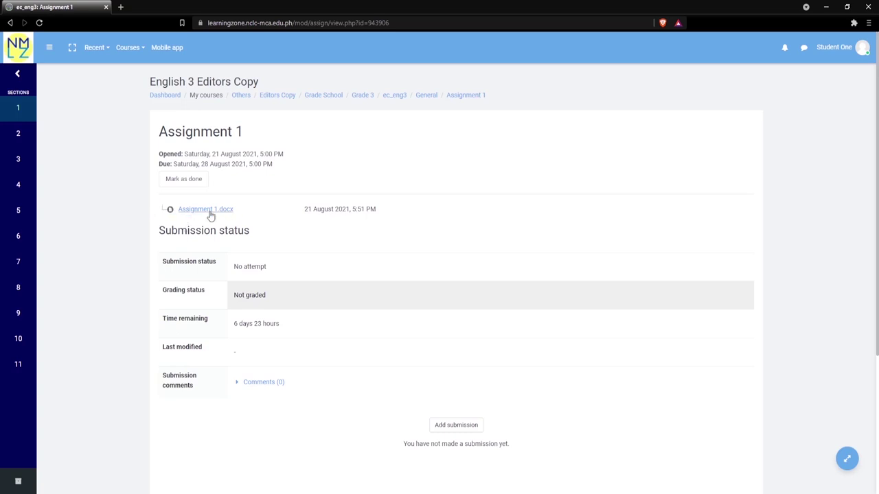
{"action": "left_click", "coordinate": [211, 215]}
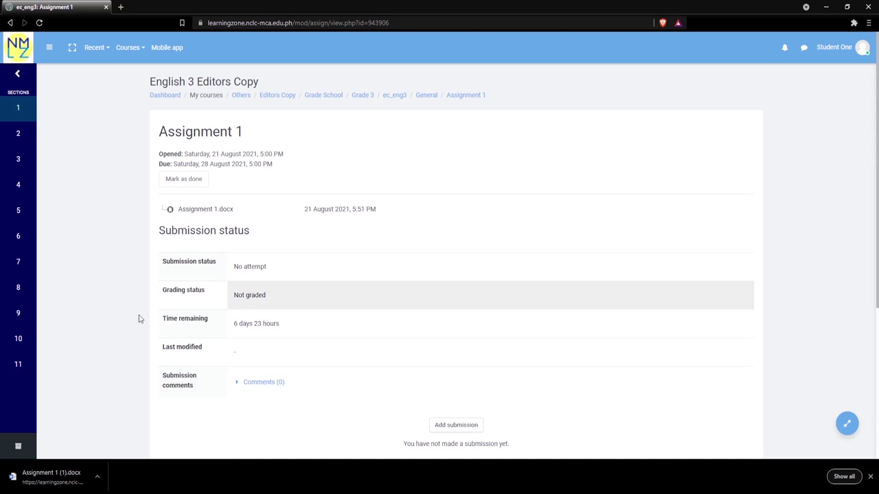
{"action": "scroll", "coordinate": [118, 295], "scroll_direction": "down", "scroll_amount": 2}
{"action": "scroll", "coordinate": [118, 295], "scroll_direction": "down", "scroll_amount": 1}
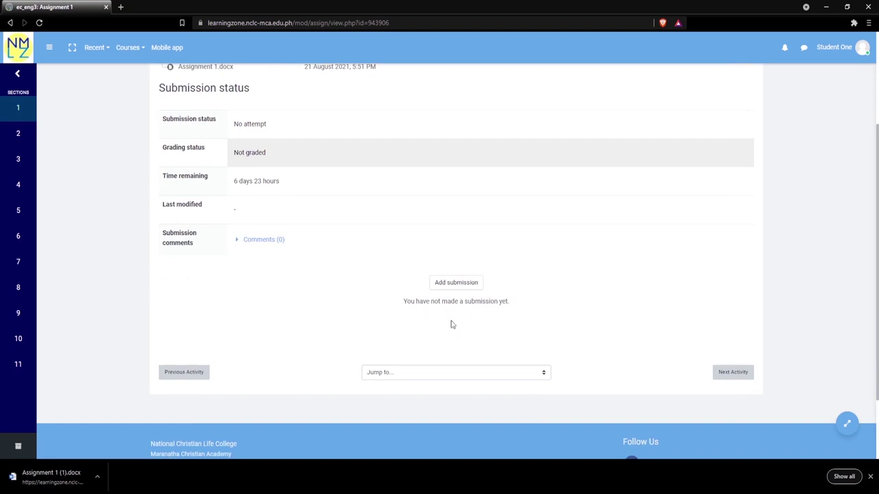
- Add a submission to Assignment 1 and place the cursor in the empty Online text box
{"action": "left_click", "coordinate": [467, 290]}
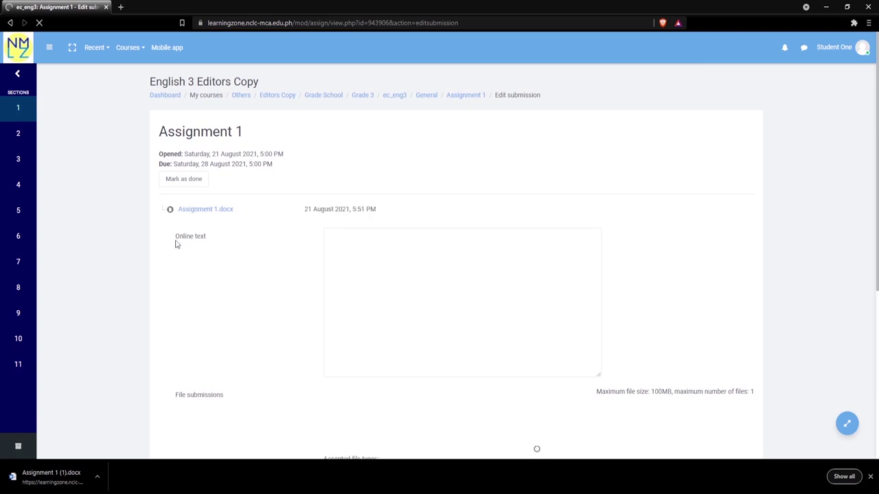
{"action": "triple_click", "coordinate": [227, 244]}
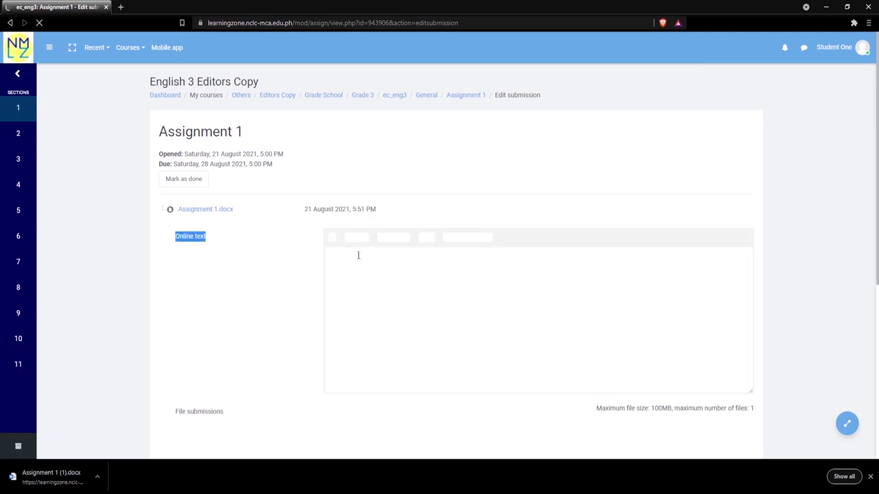
{"action": "left_click", "coordinate": [269, 240]}
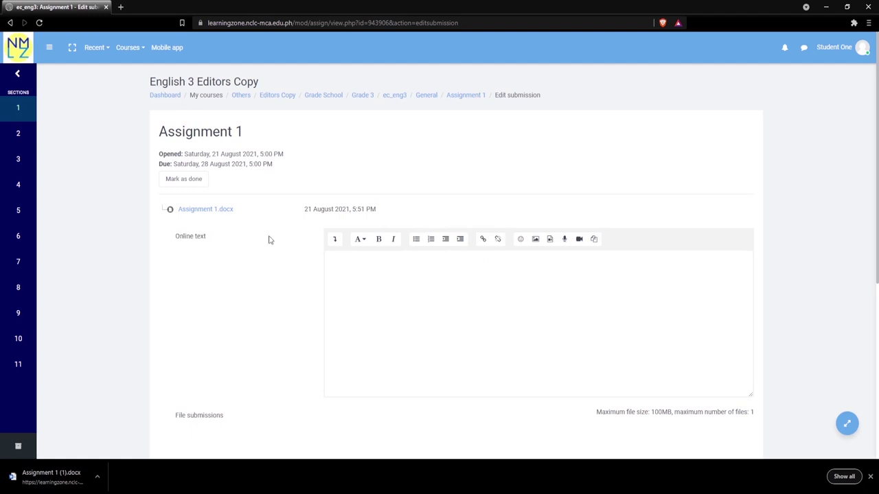
{"action": "left_click", "coordinate": [344, 268]}
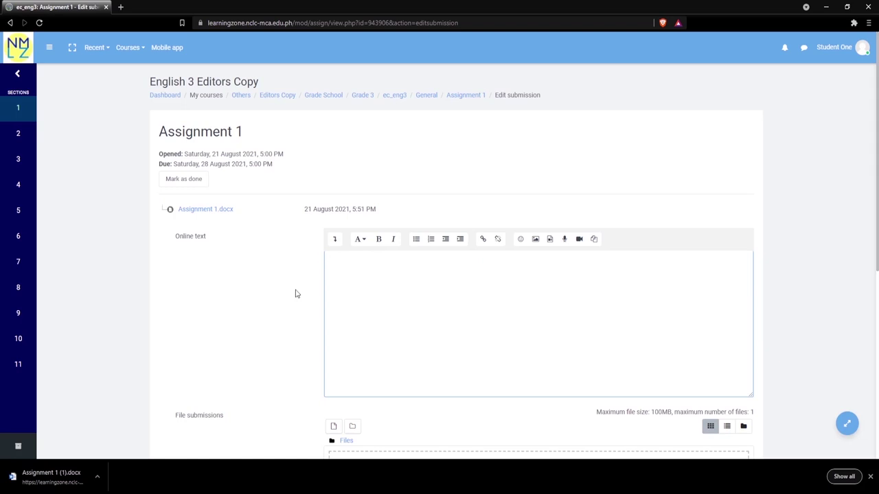
{"action": "scroll", "coordinate": [296, 294], "scroll_direction": "down", "scroll_amount": 4}
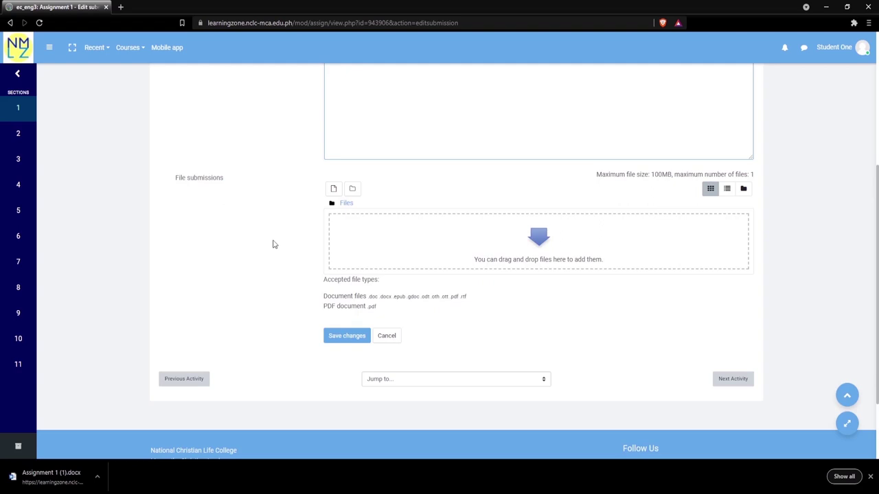
- Upload Assignment 1.docx from the computer into the file submissions area
{"action": "left_click", "coordinate": [332, 190]}
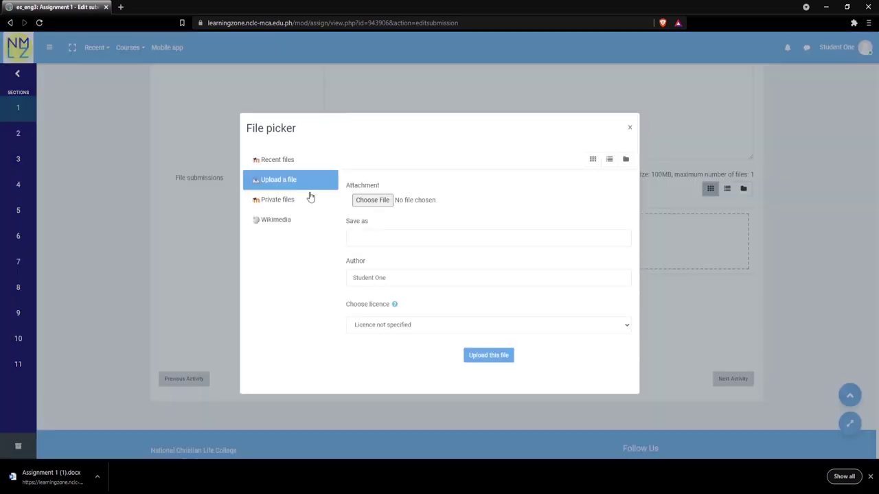
{"action": "left_click", "coordinate": [384, 201]}
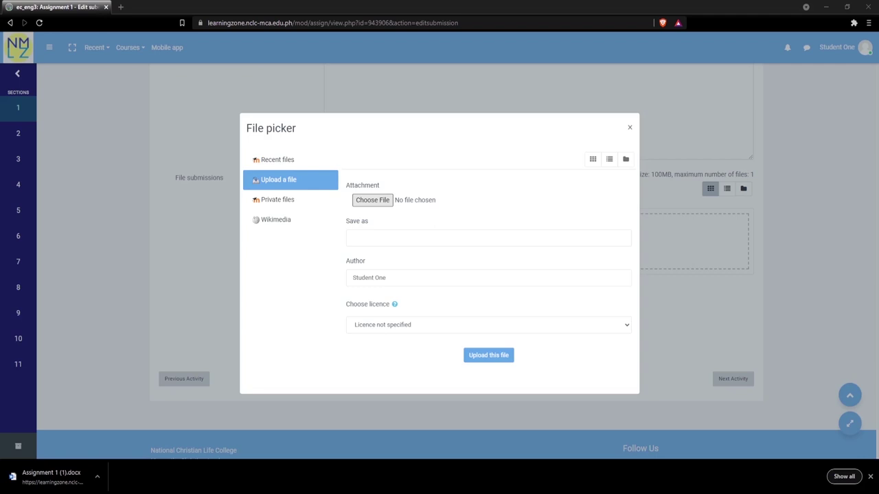
{"action": "double_click", "coordinate": [367, 242]}
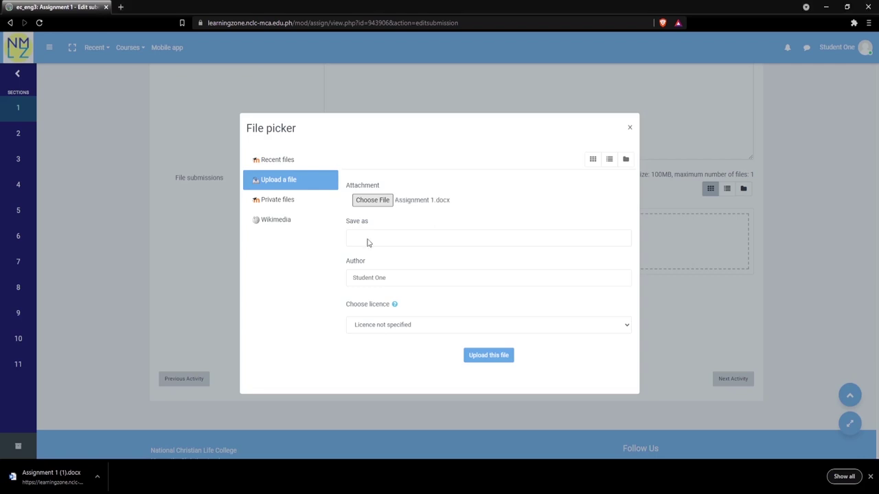
{"action": "left_click", "coordinate": [506, 361]}
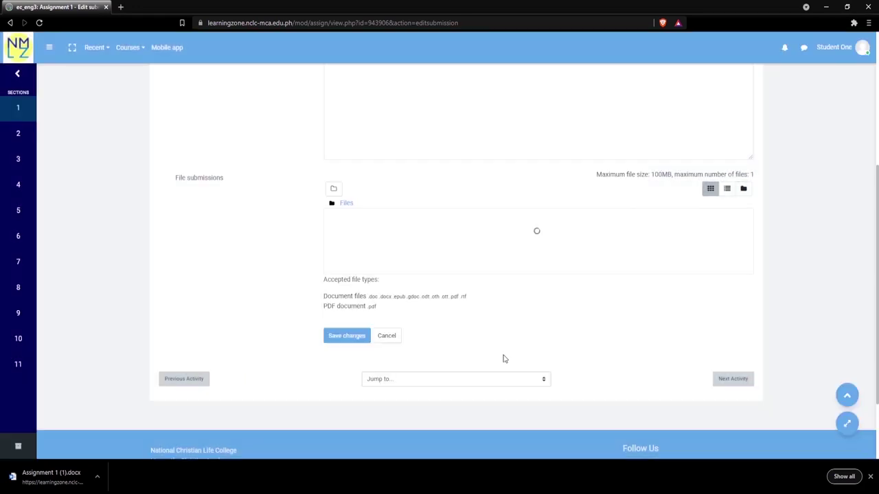
- Save the submission and check it shows Submitted for grading with Assignment 1.docx listed
{"action": "left_click", "coordinate": [341, 351]}
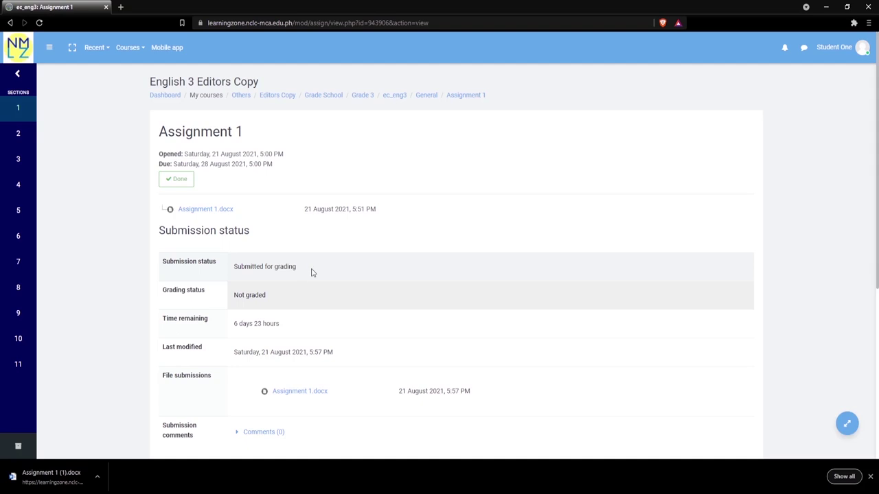
{"action": "scroll", "coordinate": [414, 275], "scroll_direction": "down", "scroll_amount": 2}
{"action": "scroll", "coordinate": [414, 275], "scroll_direction": "down", "scroll_amount": 2}
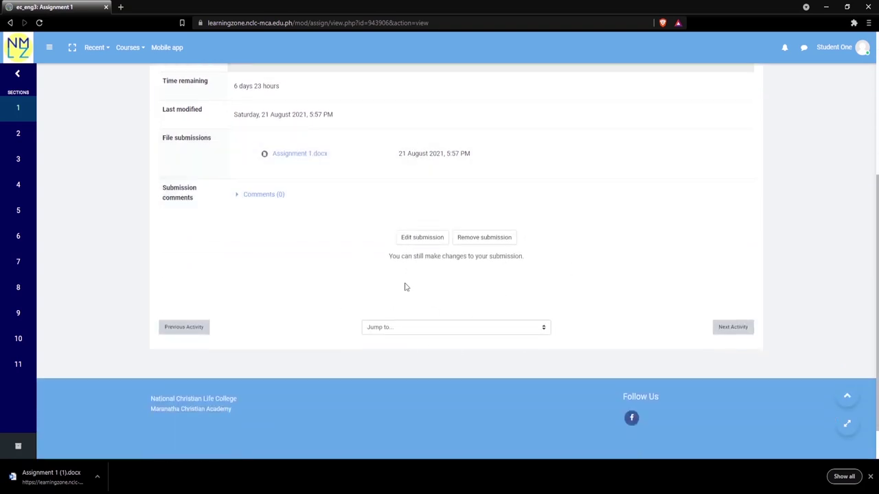
{"action": "scroll", "coordinate": [418, 294], "scroll_direction": "up", "scroll_amount": 3}
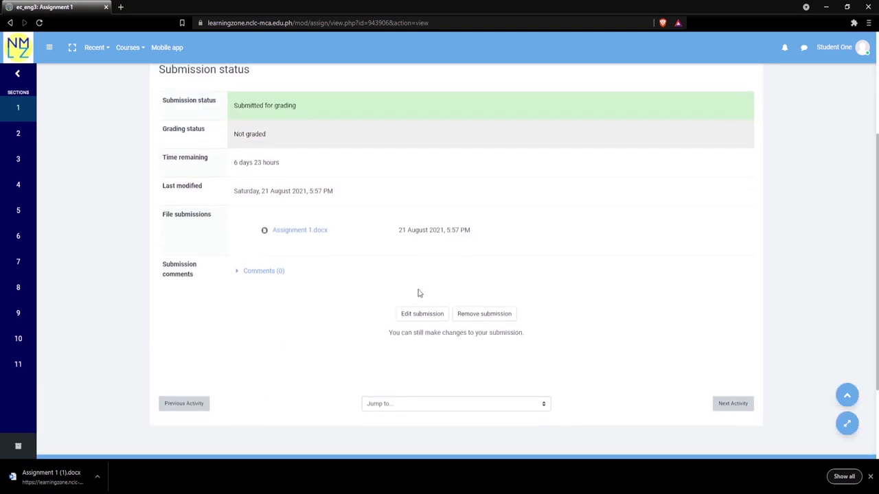